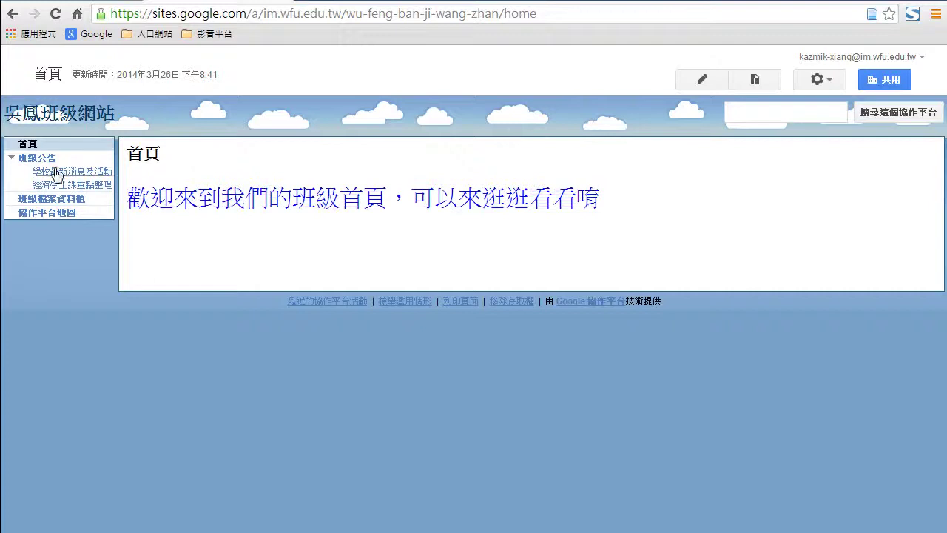
Add a new post to the 班級公告 page and begin its title with 班級
{"action": "left_click", "coordinate": [37, 158]}
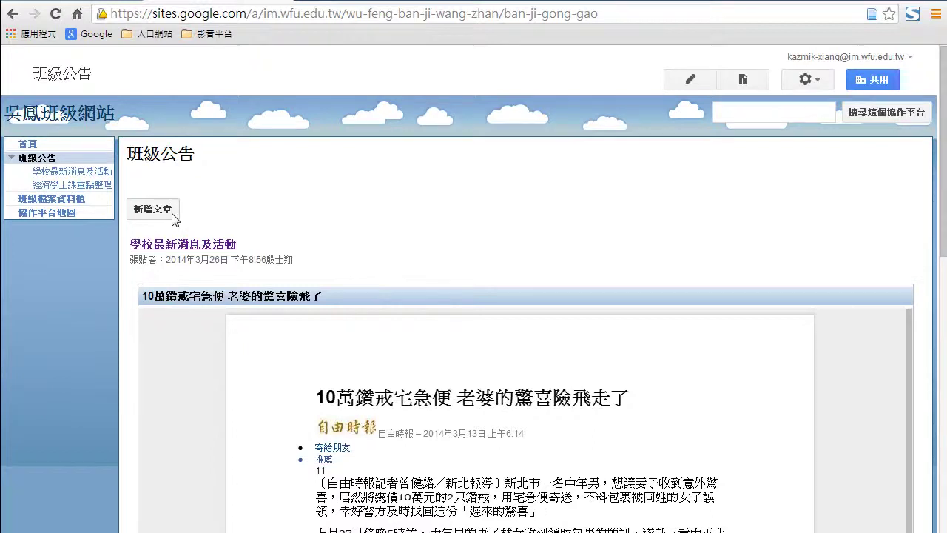
{"action": "left_click", "coordinate": [152, 209]}
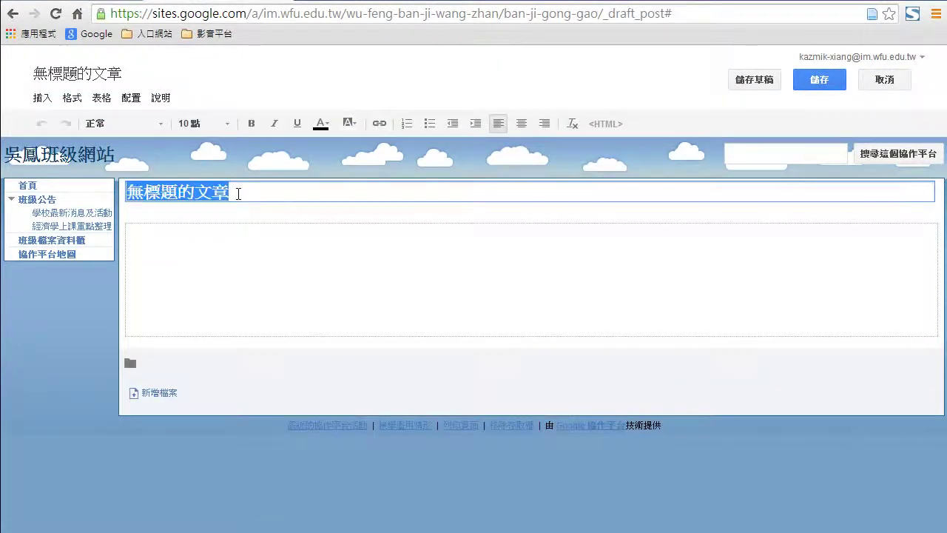
{"action": "type", "text": "班F"}
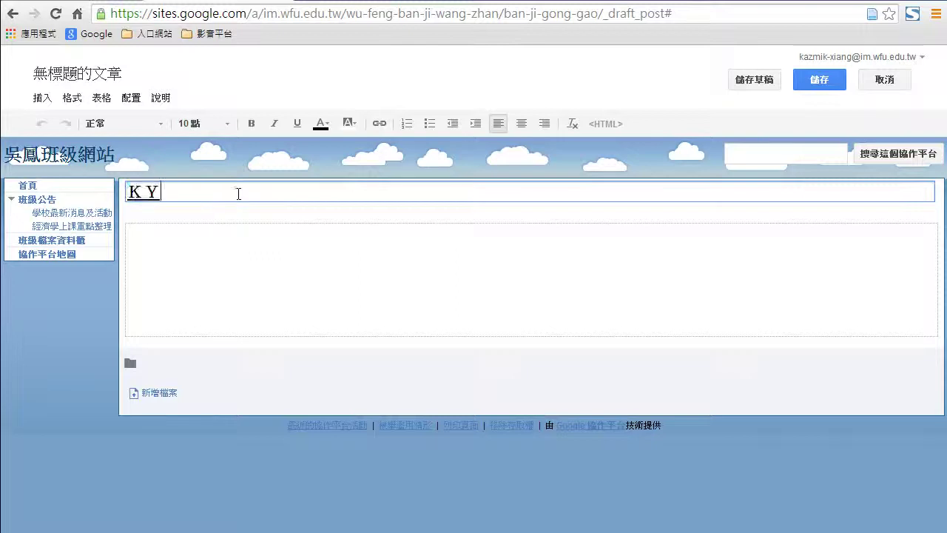
{"action": "type", "text": "級旅ＦＶＷ"}
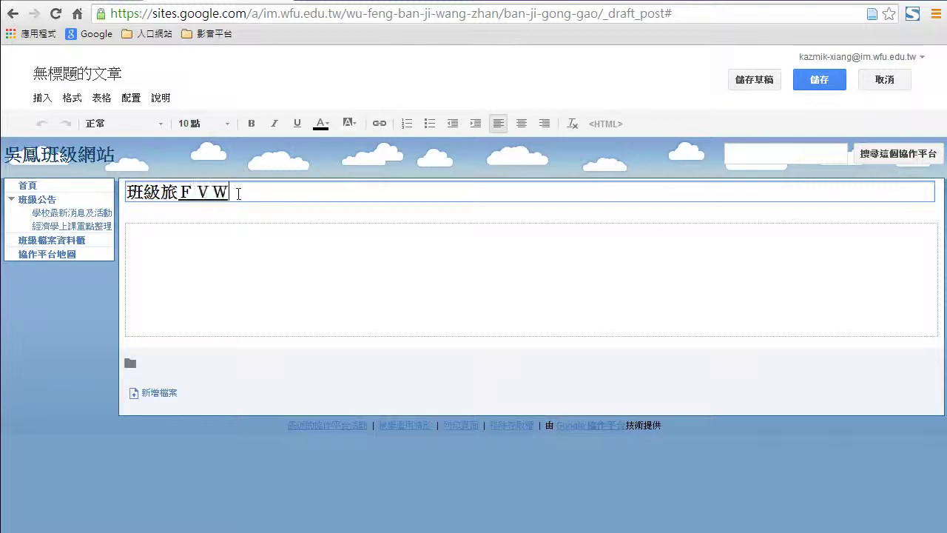
{"action": "key", "text": "Escape"}
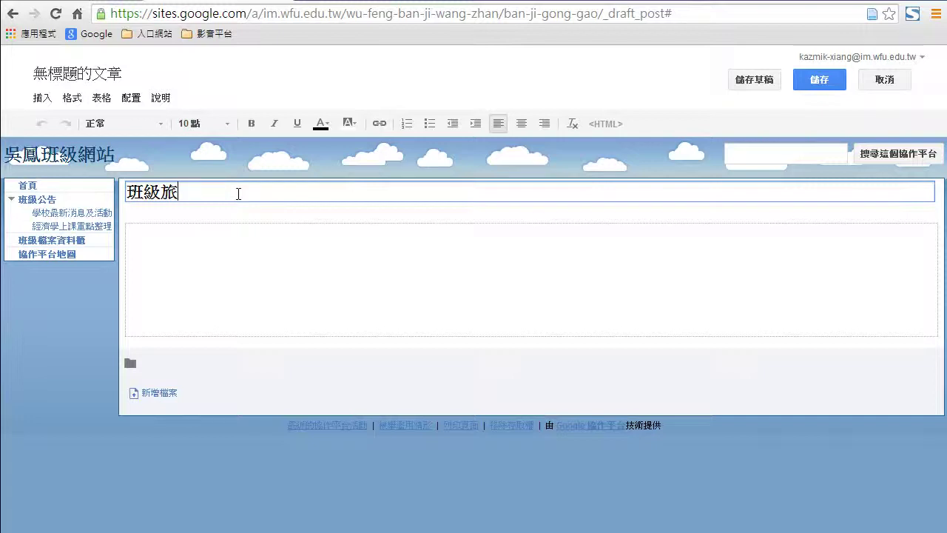
{"action": "type", "text": "遊費"}
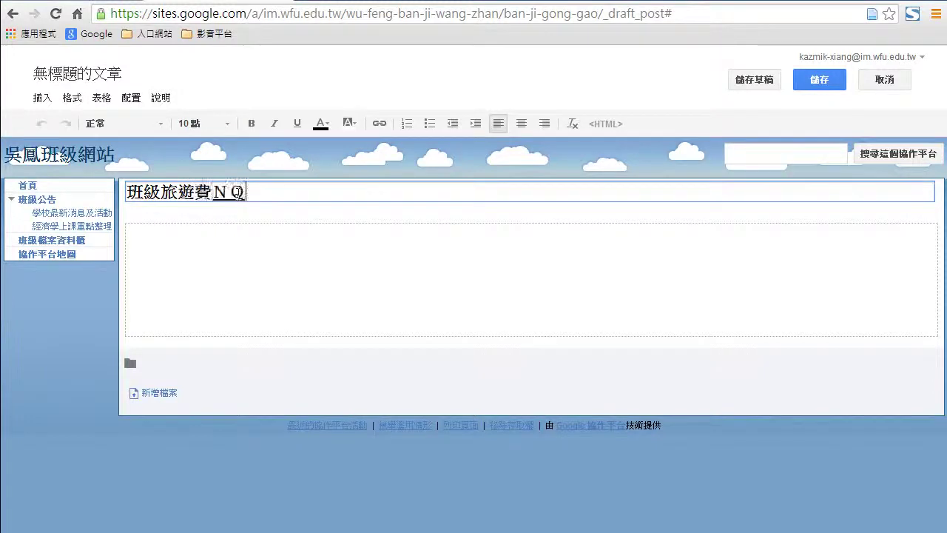
{"action": "type", "text": "用統"}
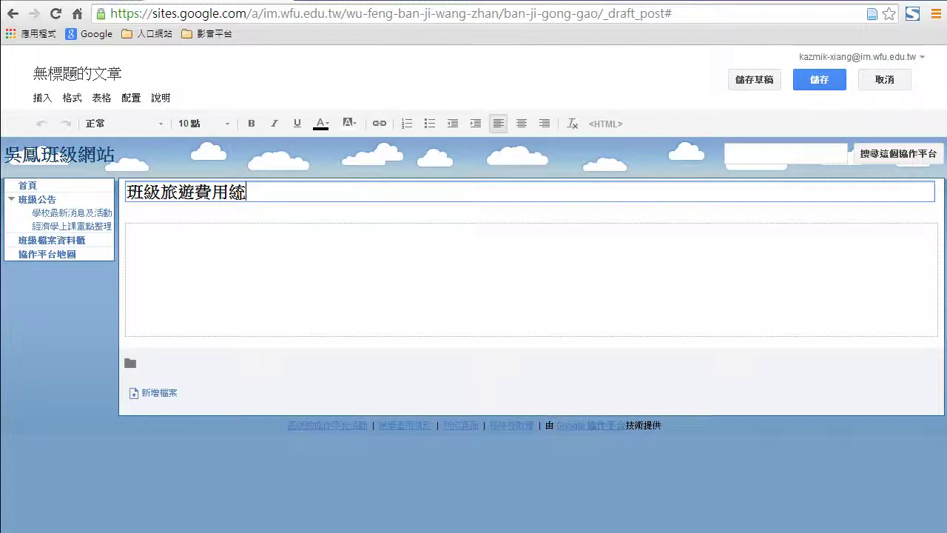
{"action": "type", "text": "計"}
{"action": "key", "text": "BackSpace"}
{"action": "key", "text": "BackSpace"}
{"action": "key", "text": "BackSpace"}
{"action": "key", "text": "BackSpace"}
{"action": "key", "text": "BackSpace"}
{"action": "key", "text": "BackSpace"}
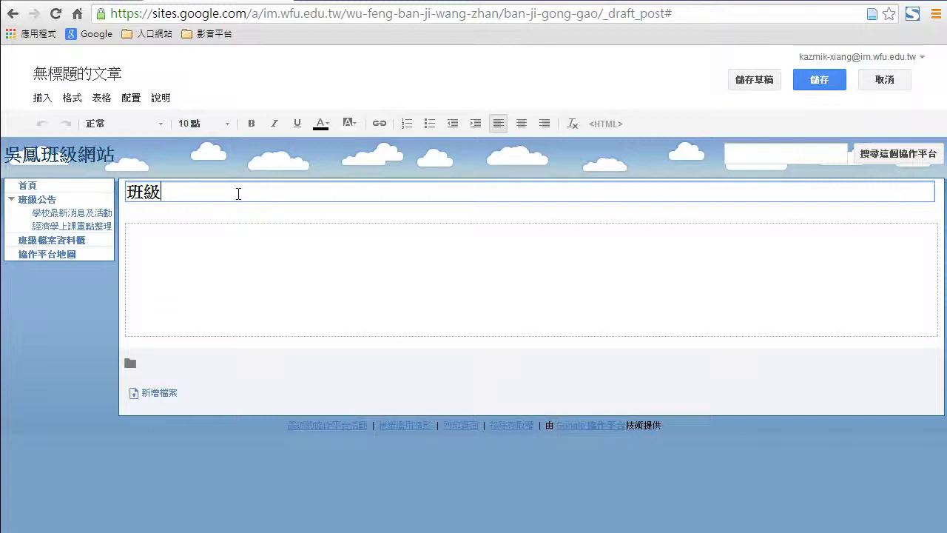
Complete the post title so that it reads 班級成績排名
{"action": "type", "text": "成績"}
{"action": "type", "text": "統計表"}
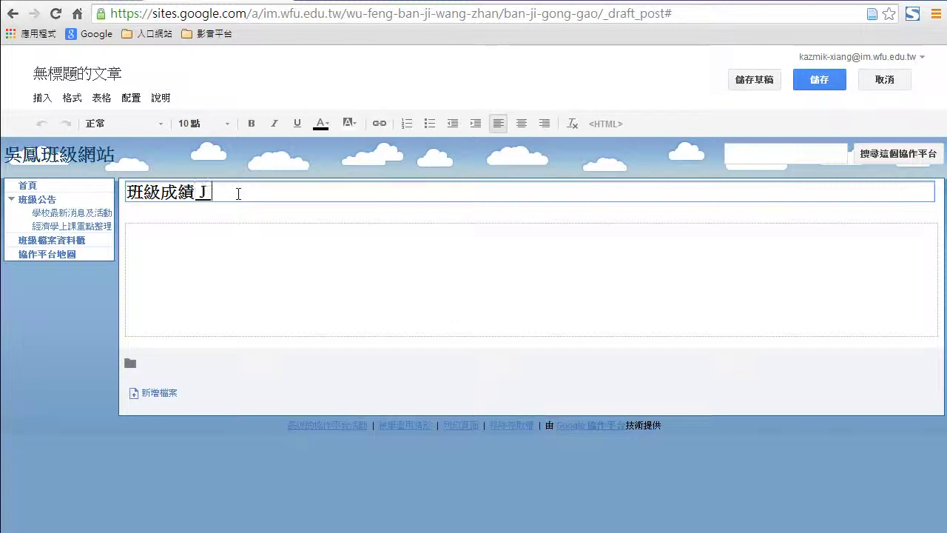
{"action": "key", "text": "Escape"}
{"action": "type", "text": "排名"}
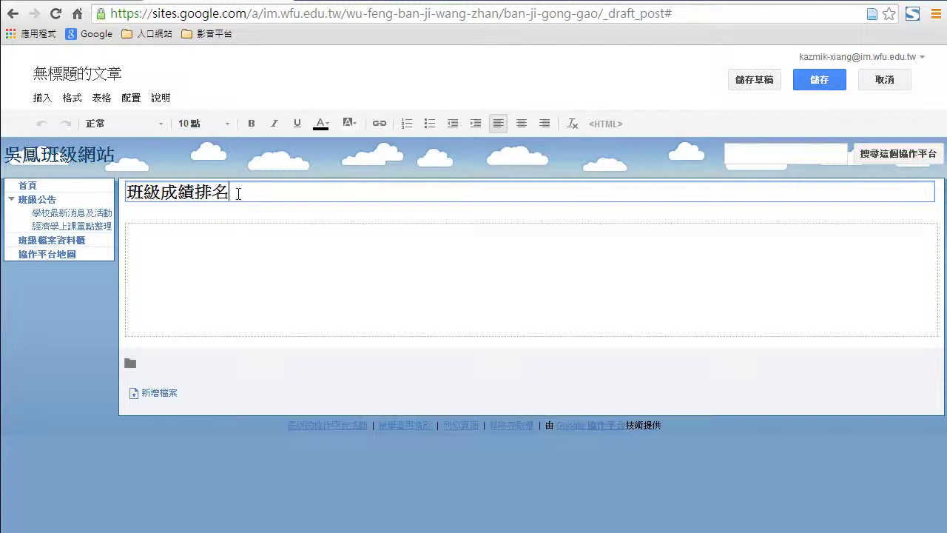
Browse the Drive spreadsheets available for insertion into the post body, and dismiss the picker without choosing one
{"action": "left_click", "coordinate": [277, 259]}
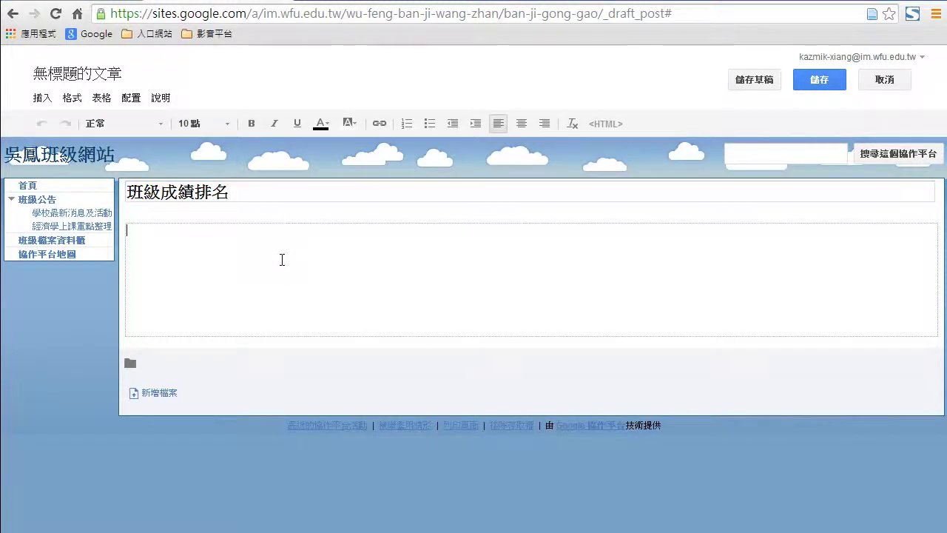
{"action": "left_click", "coordinate": [41, 103]}
{"action": "mouse_move", "coordinate": [370, 219]}
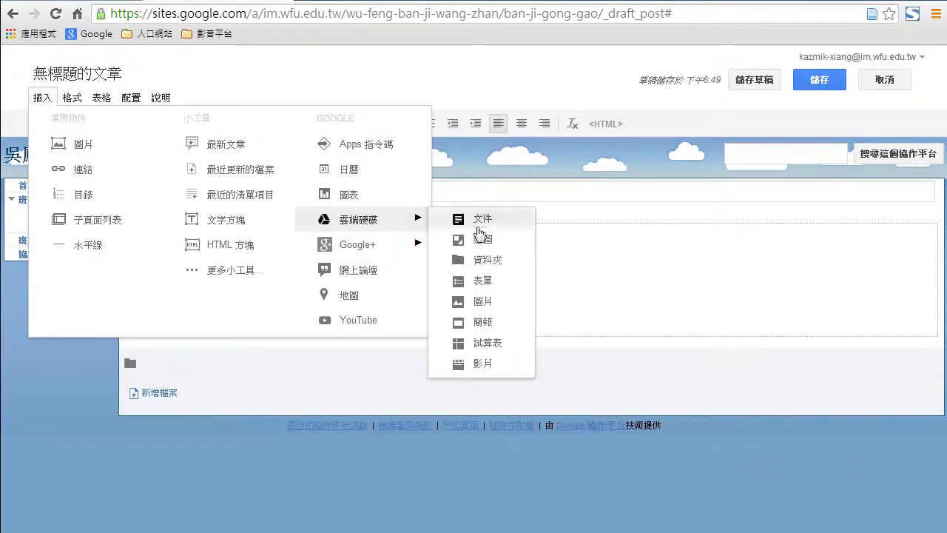
{"action": "left_click", "coordinate": [488, 344]}
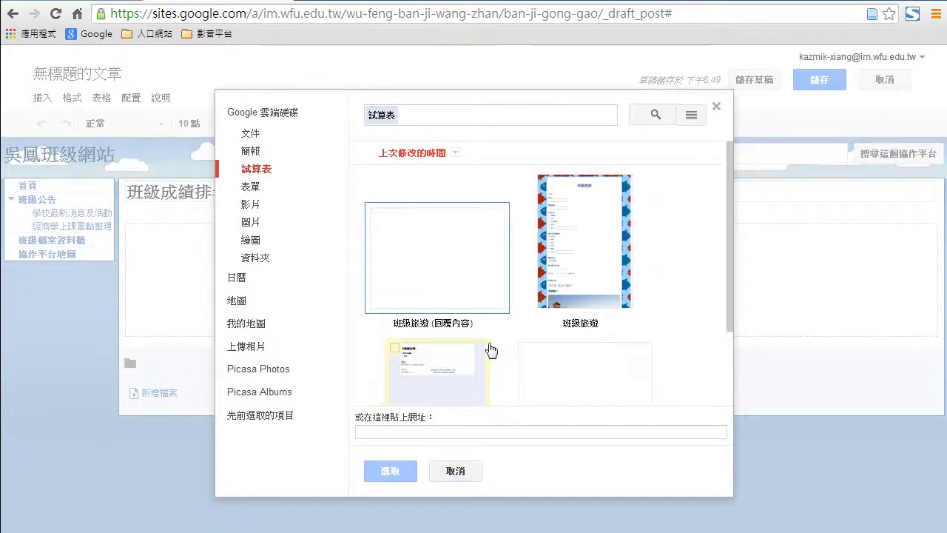
{"action": "left_click_drag", "start_coordinate": [725, 183], "coordinate": [706, 310]}
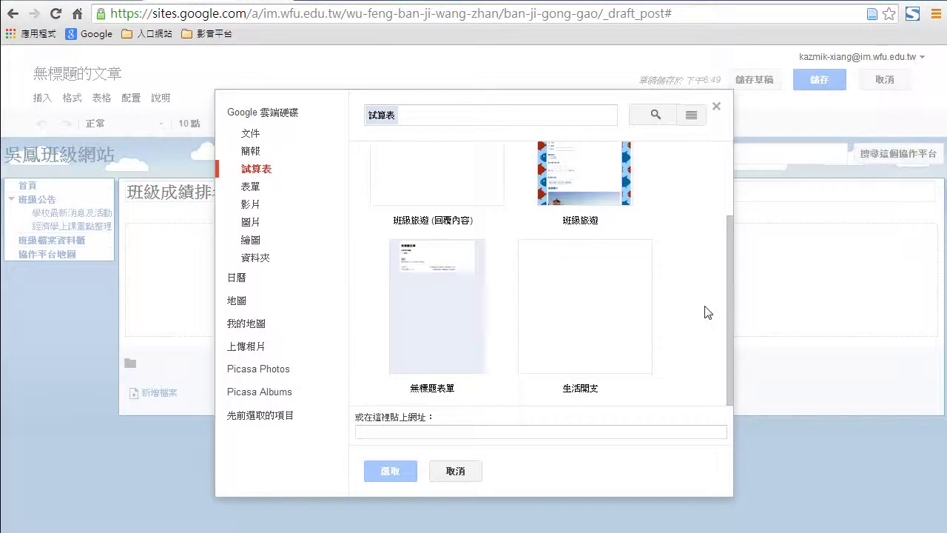
{"action": "left_click", "coordinate": [466, 470]}
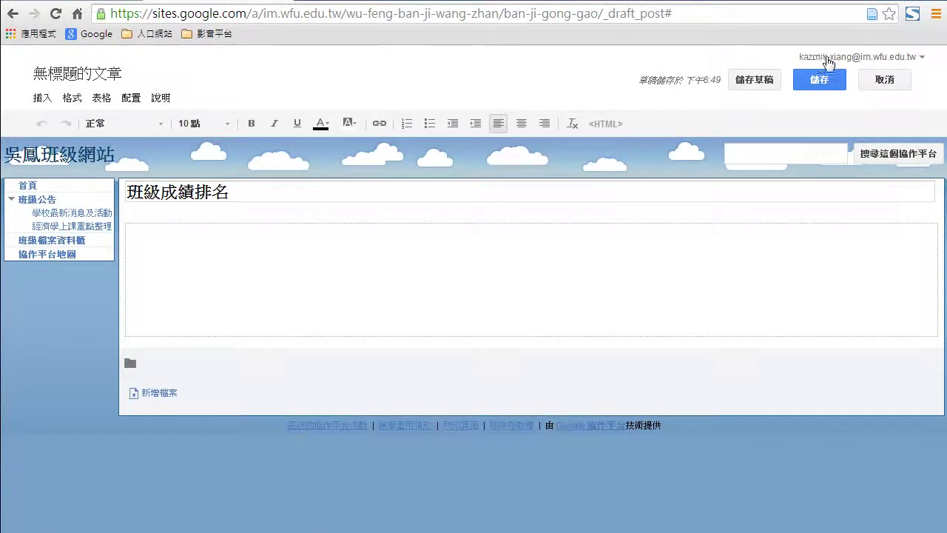
Go to gmail.com in a new browser tab and switch from the mailbox to Google Drive (雲端硬碟)
{"action": "left_click", "coordinate": [304, 2]}
{"action": "type", "text": "gmail.com"}
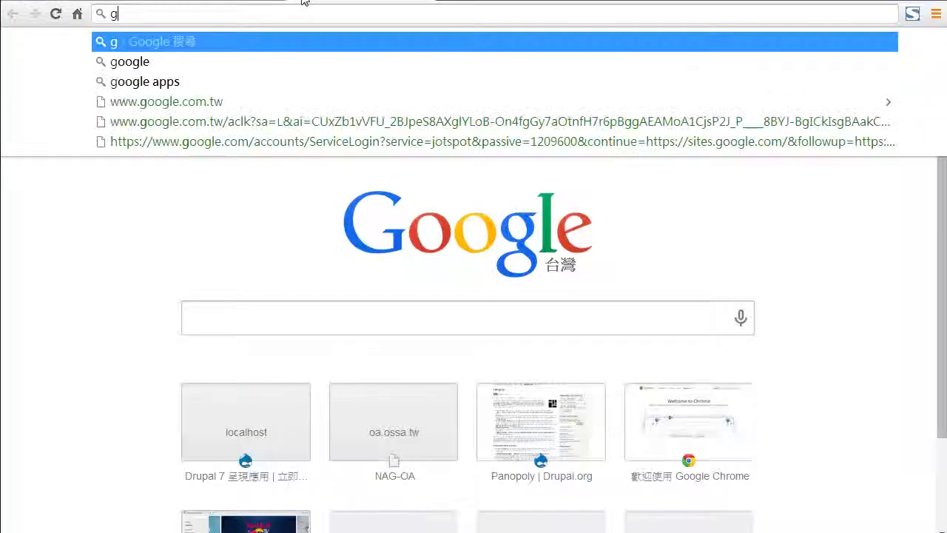
{"action": "key", "text": "Return"}
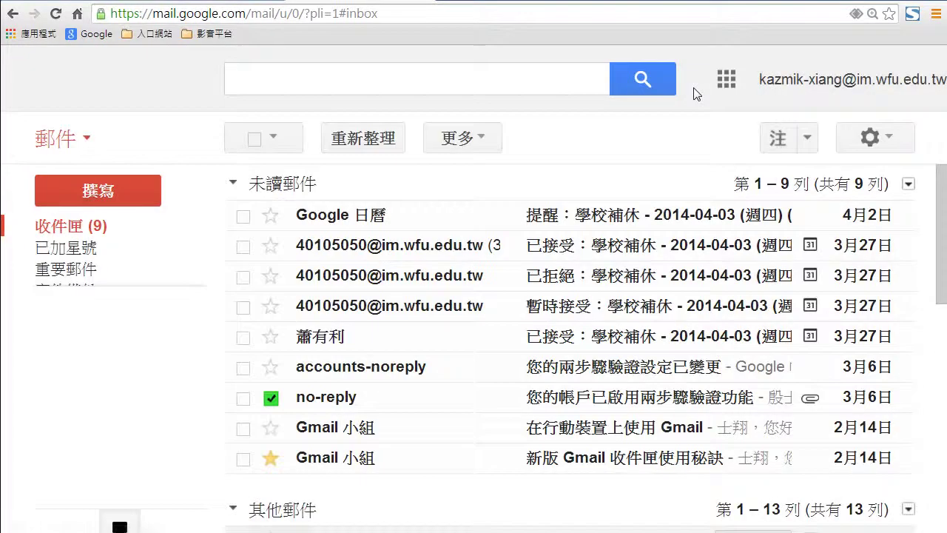
{"action": "left_click", "coordinate": [726, 78]}
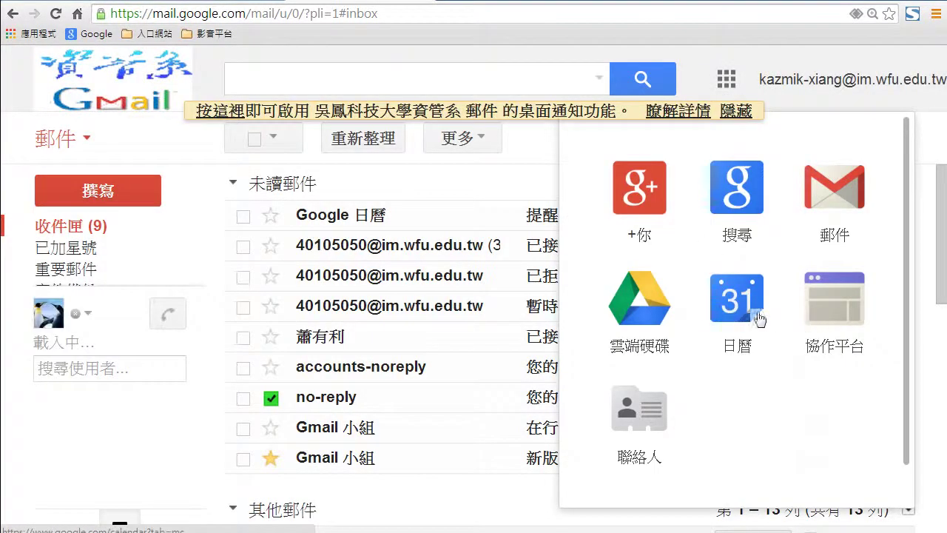
{"action": "left_click", "coordinate": [652, 299]}
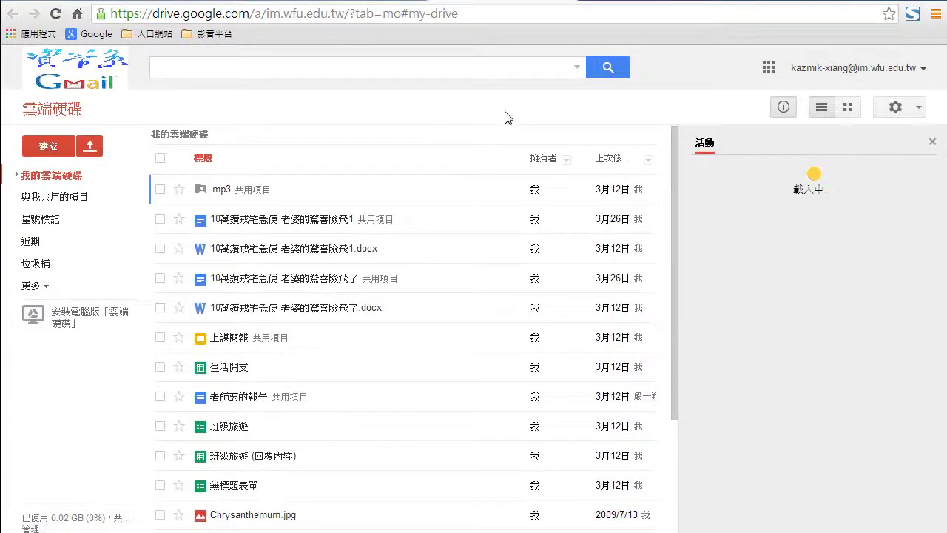
Create a new spreadsheet in Drive and name it 班級成績排名
{"action": "left_click", "coordinate": [48, 146]}
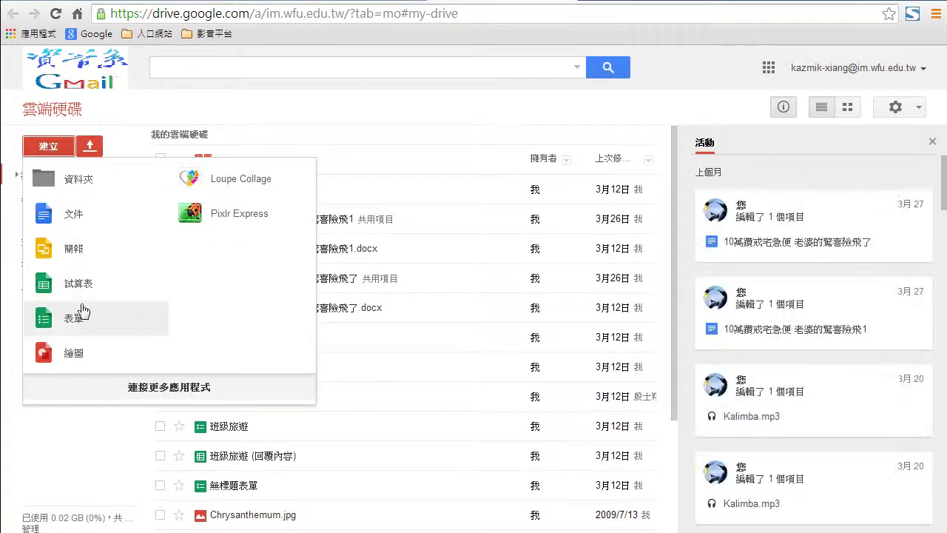
{"action": "left_click", "coordinate": [93, 285]}
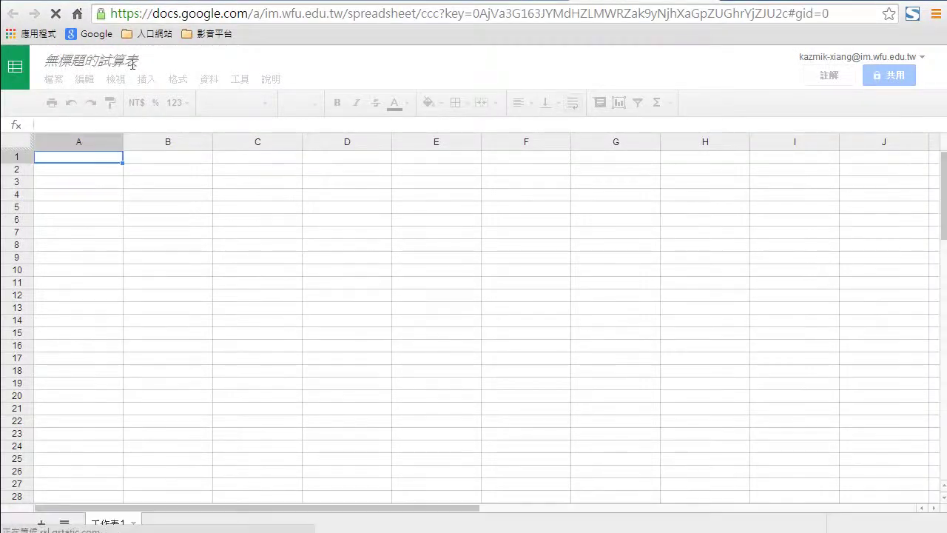
{"action": "left_click", "coordinate": [134, 63]}
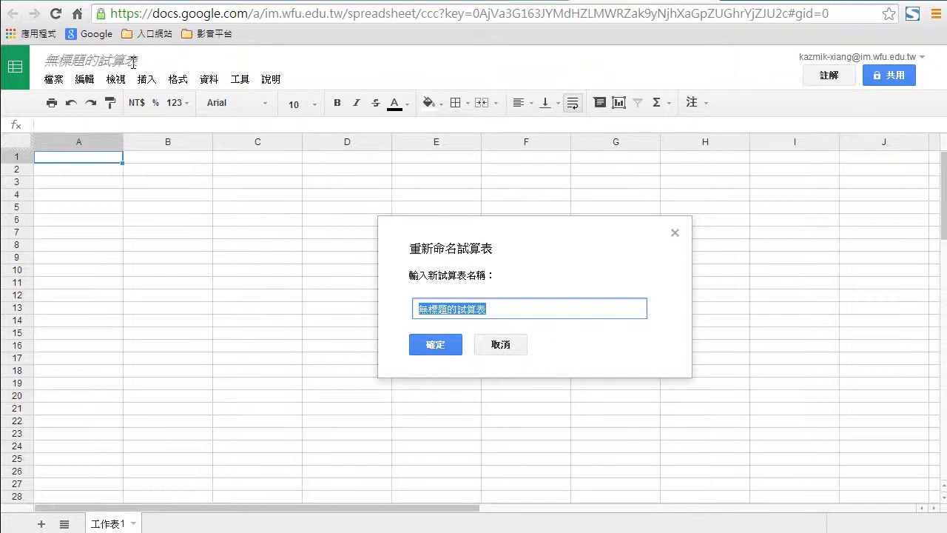
{"action": "type", "text": "班ＳＰ"}
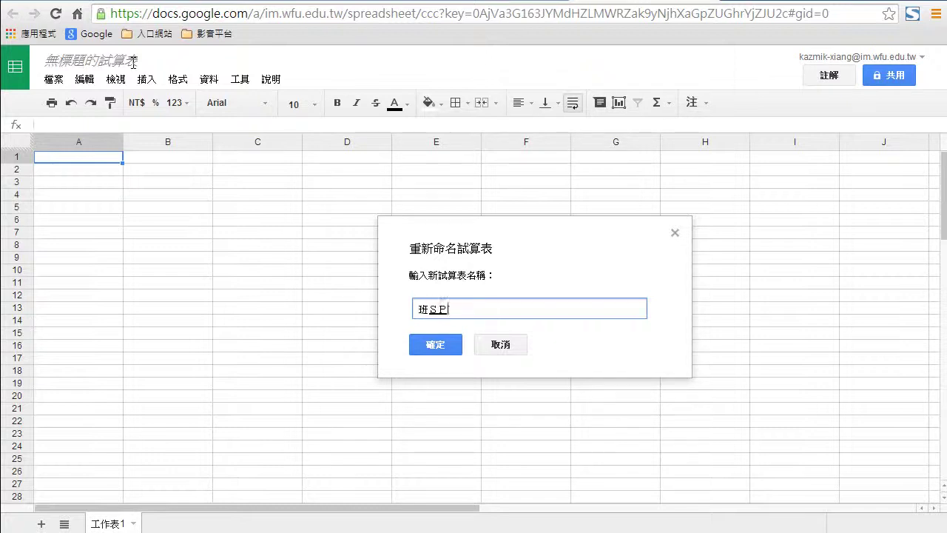
{"action": "type", "text": "級JRSS"}
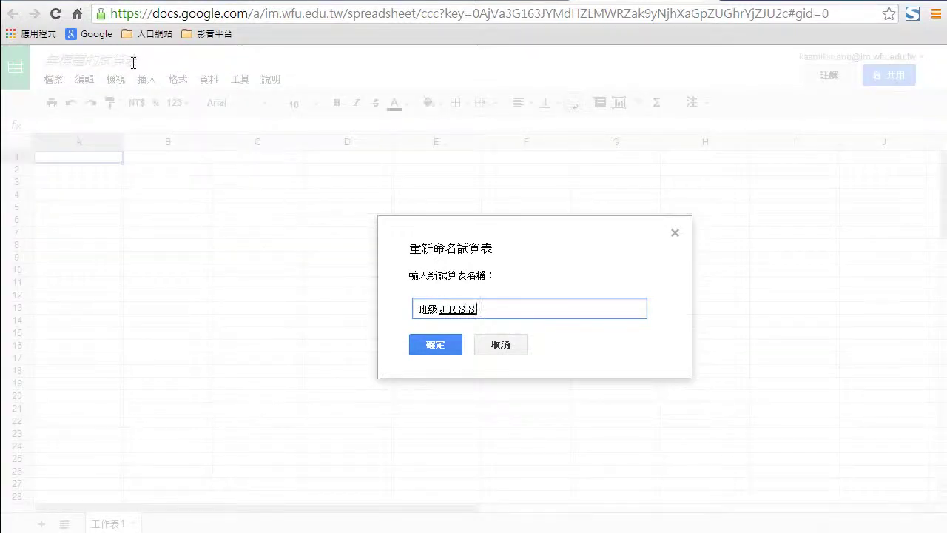
{"action": "key", "text": "space"}
{"action": "type", "text": "績"}
{"action": "key", "text": "space"}
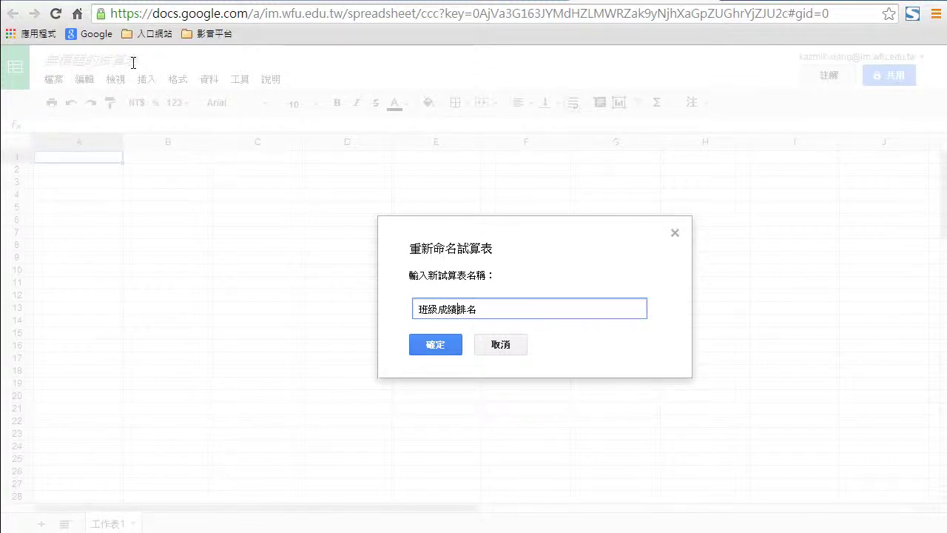
{"action": "left_click", "coordinate": [454, 348]}
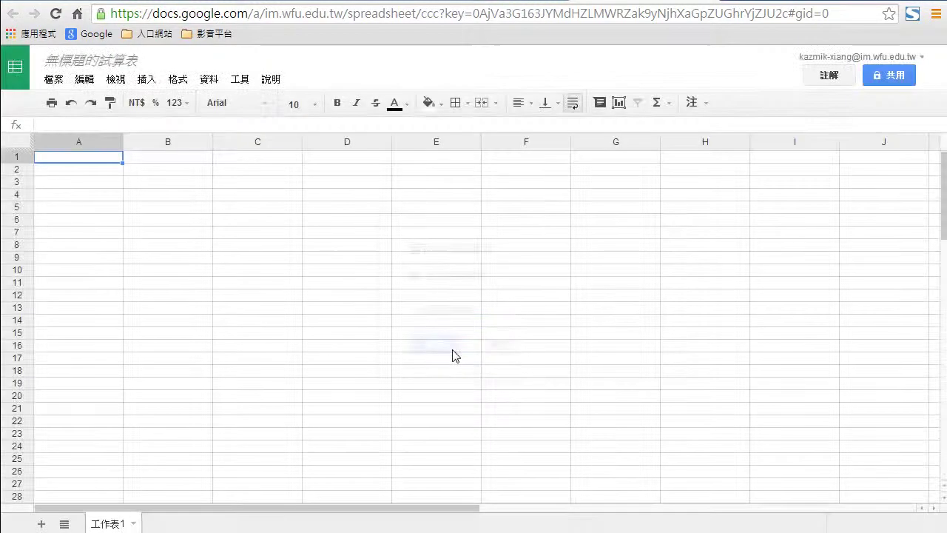
Enter the column headings 學生姓名 in A1 and 排名 in B1
{"action": "double_click", "coordinate": [100, 160]}
{"action": "type", "text": "班"}
{"action": "key", "text": "BackSpace"}
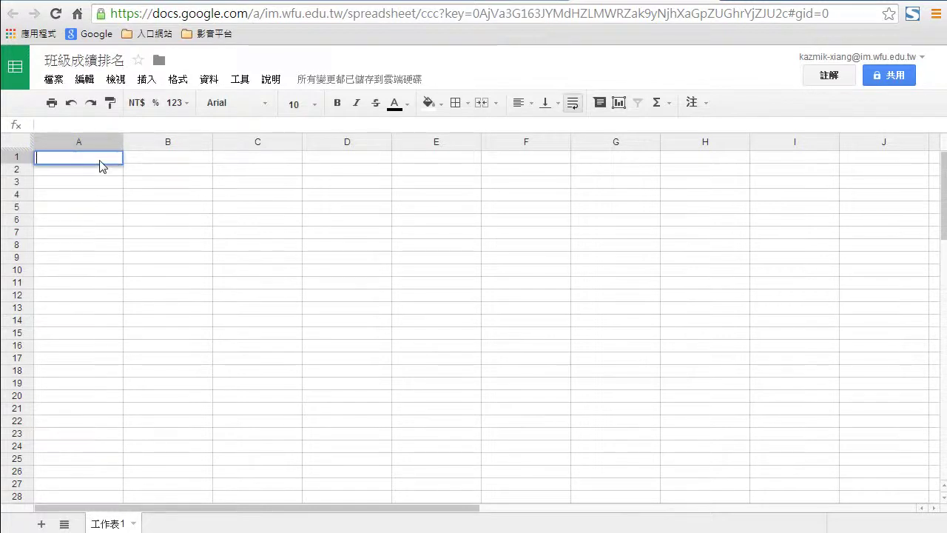
{"action": "type", "text": "學生"}
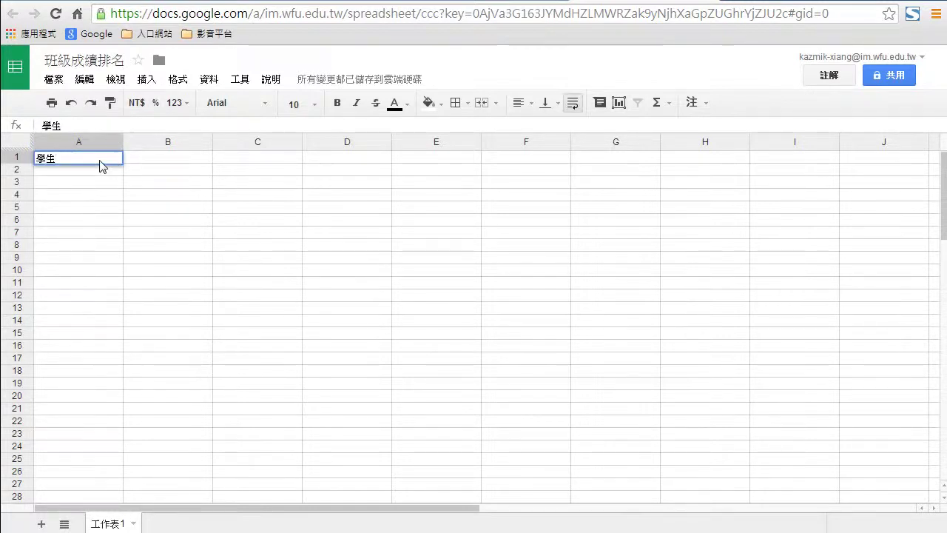
{"action": "type", "text": "姓名"}
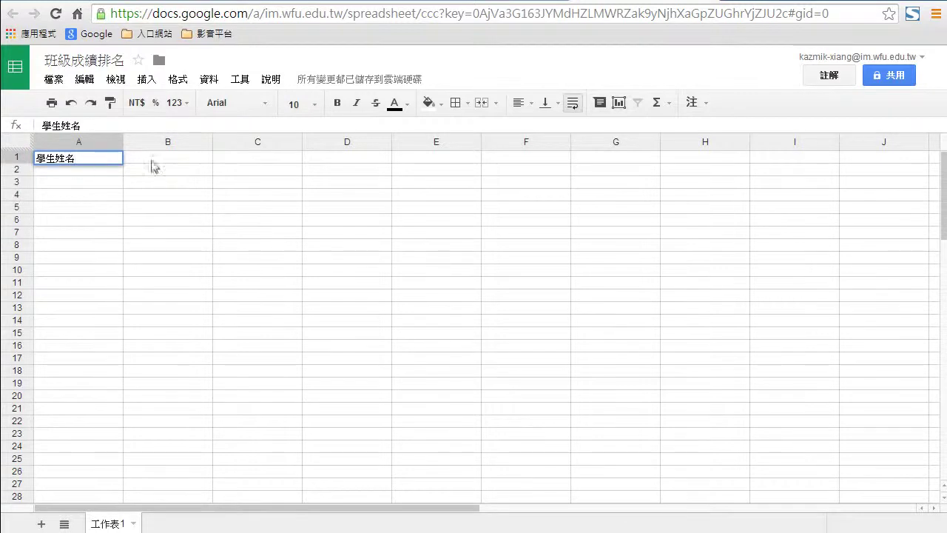
{"action": "left_click", "coordinate": [178, 160]}
{"action": "type", "text": "排CO"}
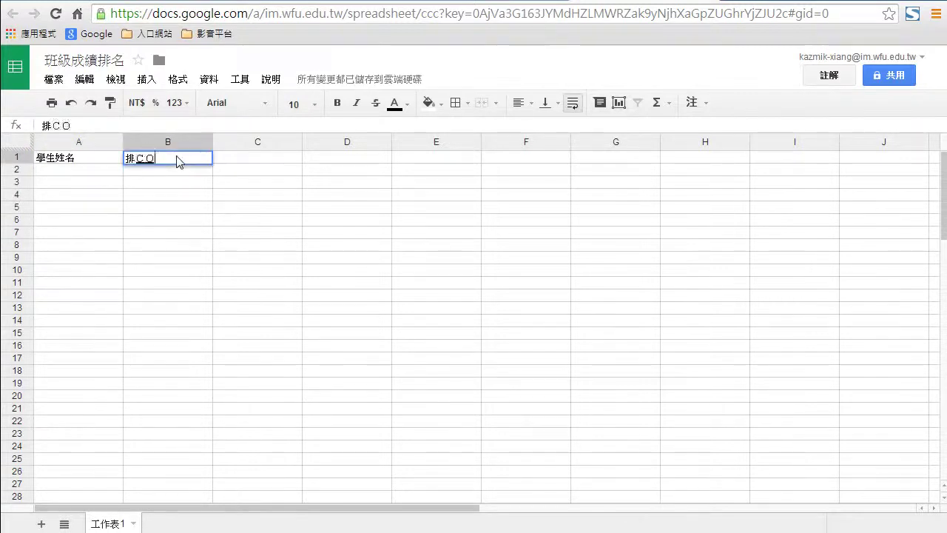
{"action": "type", "text": "名"}
Enter 甲 as the first student in cell A2
{"action": "left_click", "coordinate": [84, 170]}
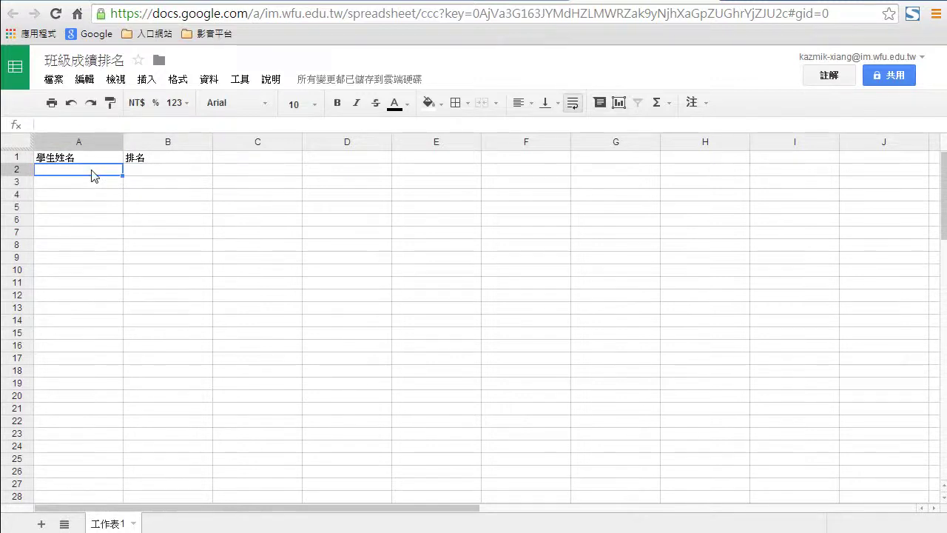
{"action": "type", "text": "Q"}
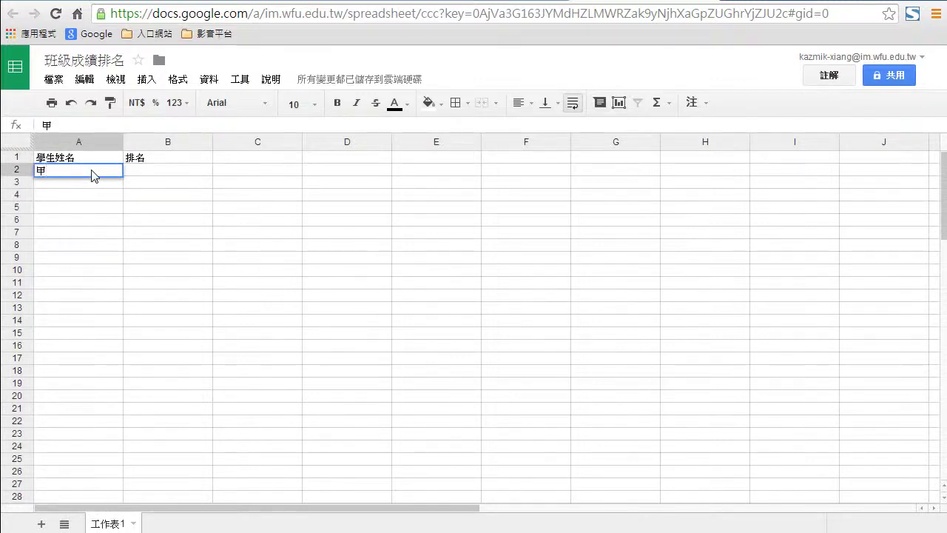
{"action": "key", "text": "Return"}
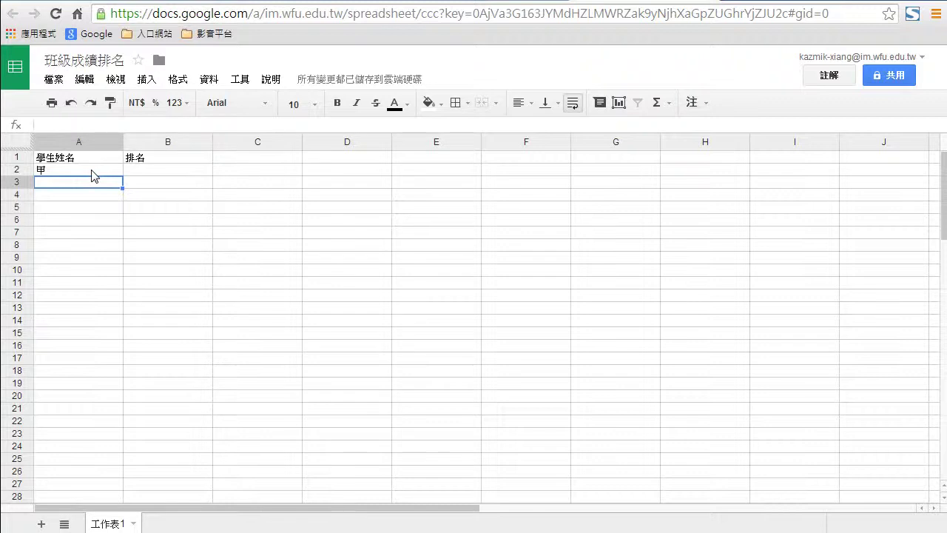
{"action": "type", "text": "33"}
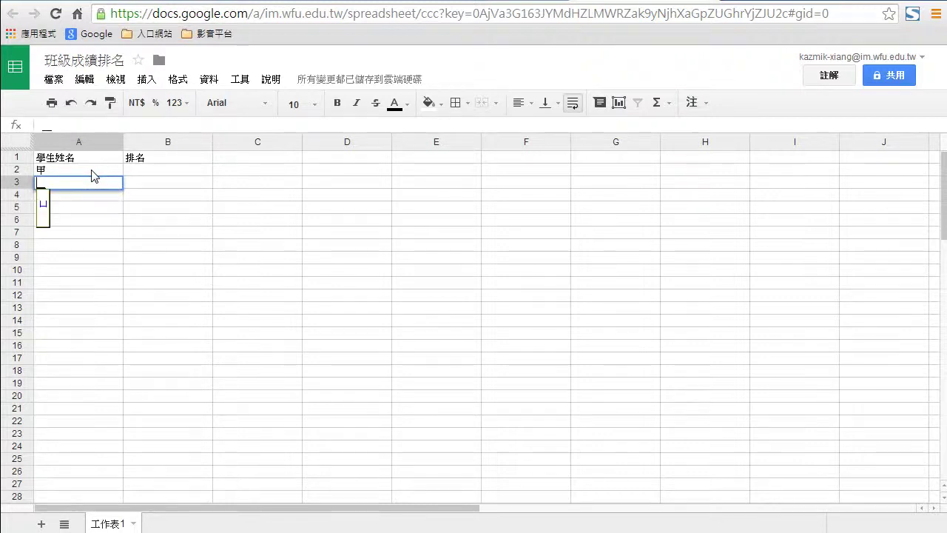
{"action": "key", "text": "Return"}
{"action": "key", "text": "Return"}
{"action": "key", "text": "Return"}
{"action": "key", "text": "Up"}
{"action": "key", "text": "Up"}
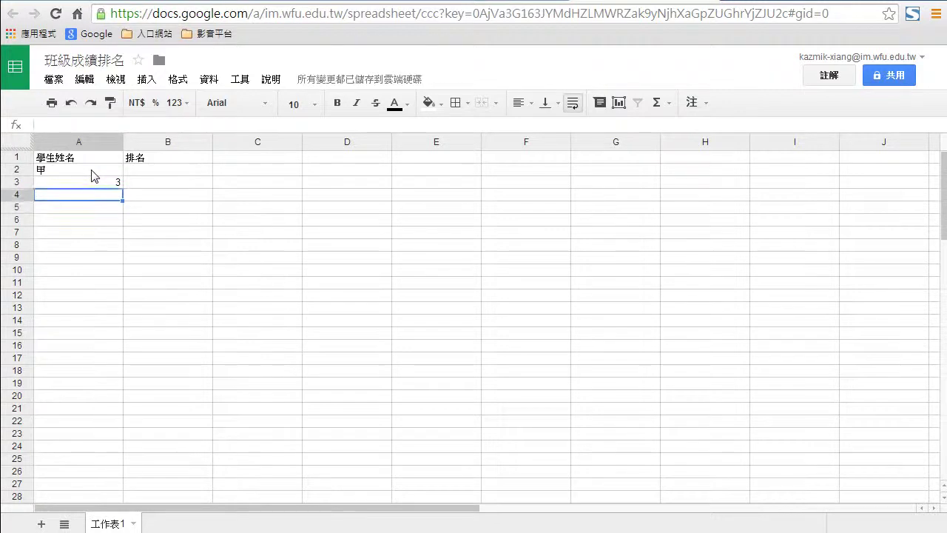
{"action": "key", "text": "Delete"}
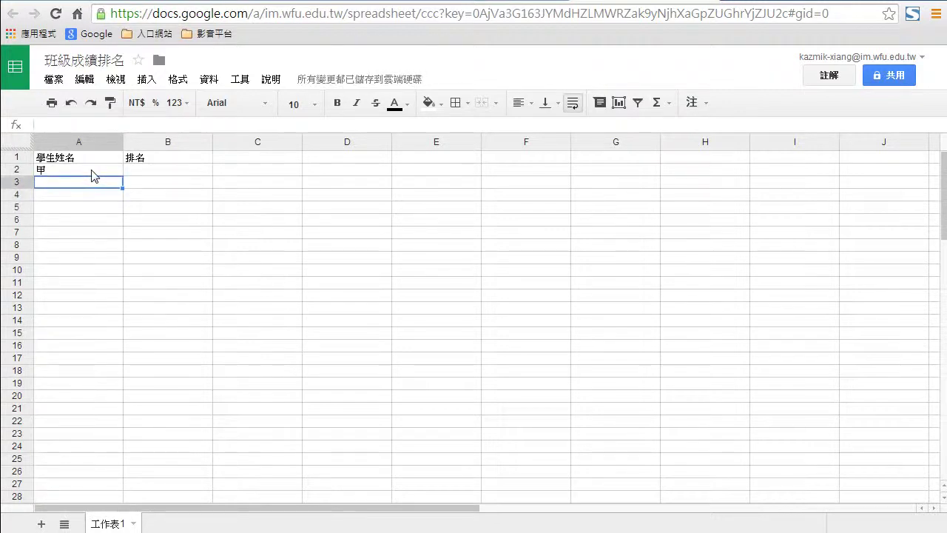
Enter 乙 as the second student in cell A3
{"action": "type", "text": "以"}
{"action": "key", "text": "Down"}
{"action": "key", "text": "Down"}
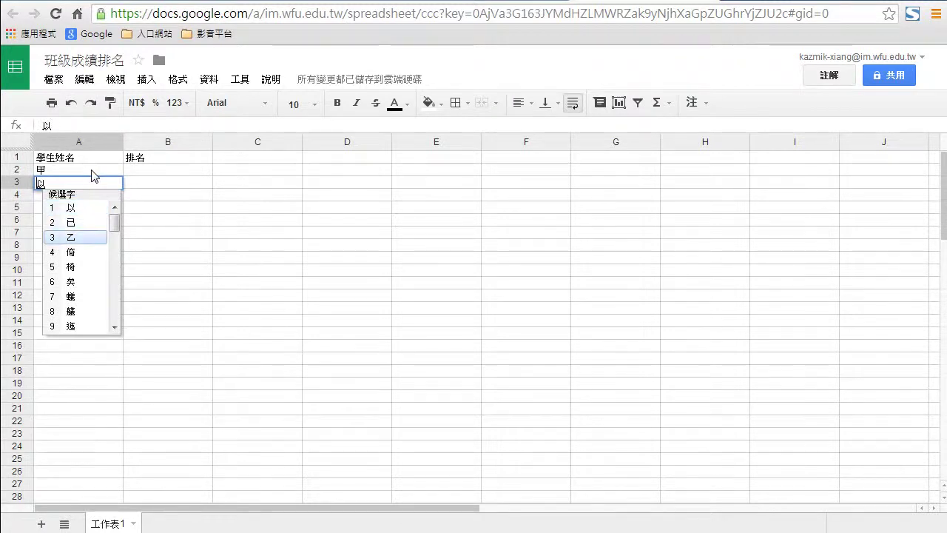
{"action": "key", "text": "Return"}
{"action": "left_click", "coordinate": [117, 232]}
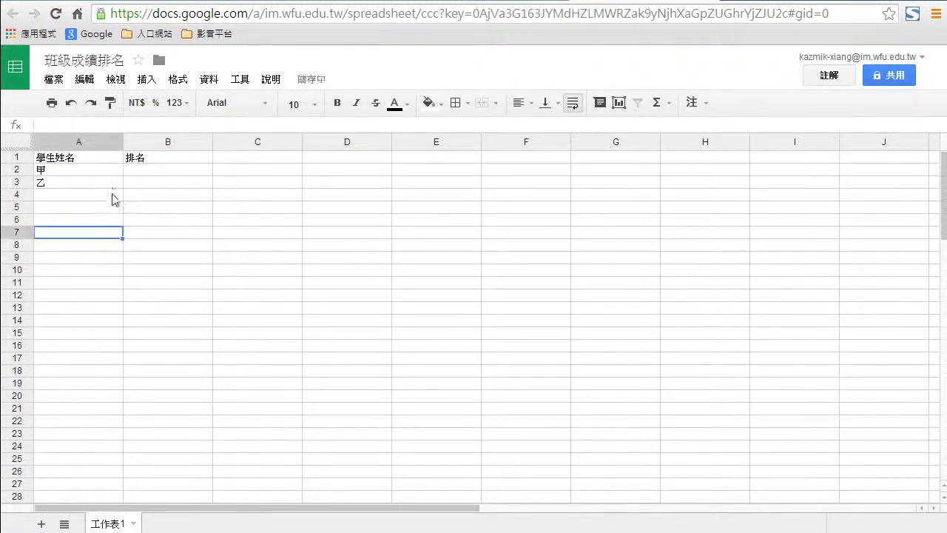
Extend the 甲, 乙 pattern from A2:A3 down the student name column to A23
{"action": "left_click_drag", "start_coordinate": [103, 170], "coordinate": [103, 186]}
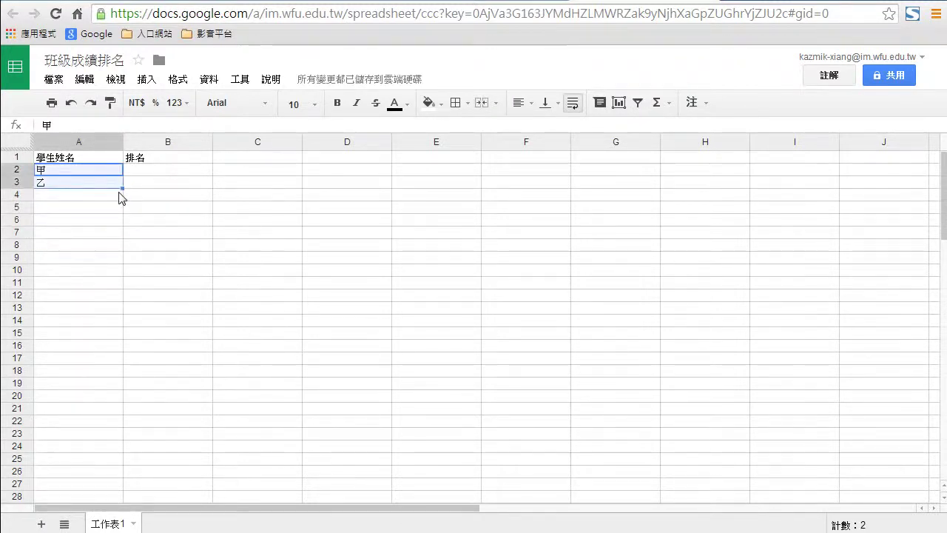
{"action": "left_click_drag", "start_coordinate": [122, 188], "coordinate": [125, 439]}
{"action": "left_click", "coordinate": [130, 278]}
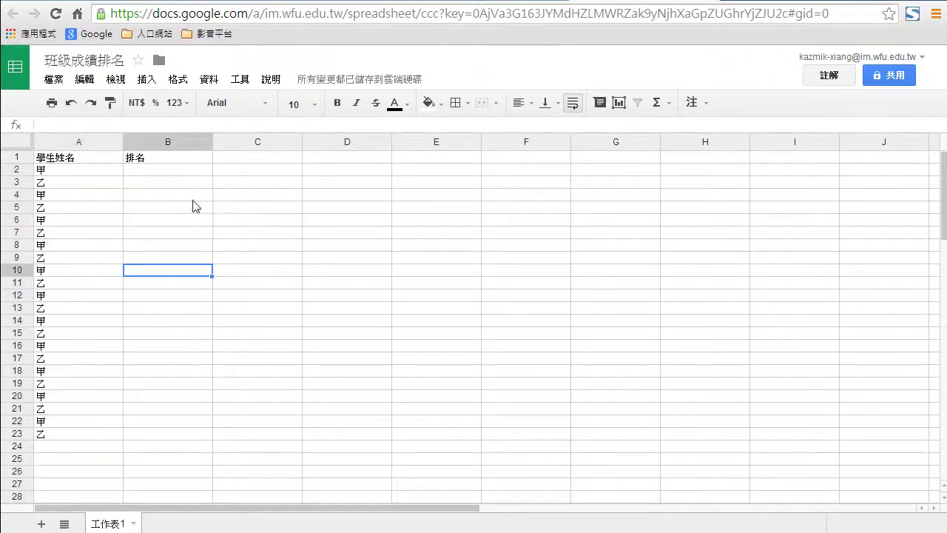
Enter the ranks 2 in B2 and 1 in B3, and extend the number series down to B23
{"action": "left_click", "coordinate": [181, 172]}
{"action": "type", "text": "ㄅ"}
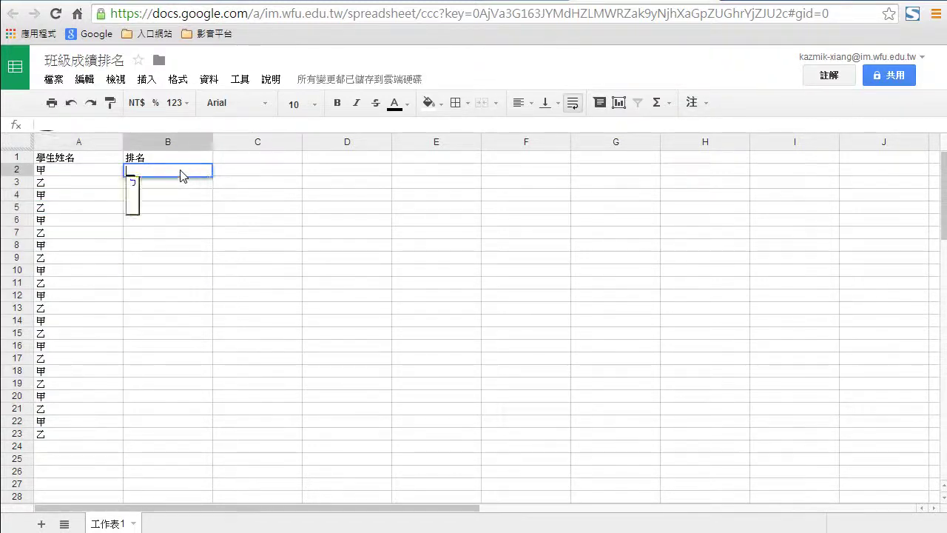
{"action": "key", "text": "BackSpace"}
{"action": "type", "text": "2"}
{"action": "key", "text": "Return"}
{"action": "type", "text": "1"}
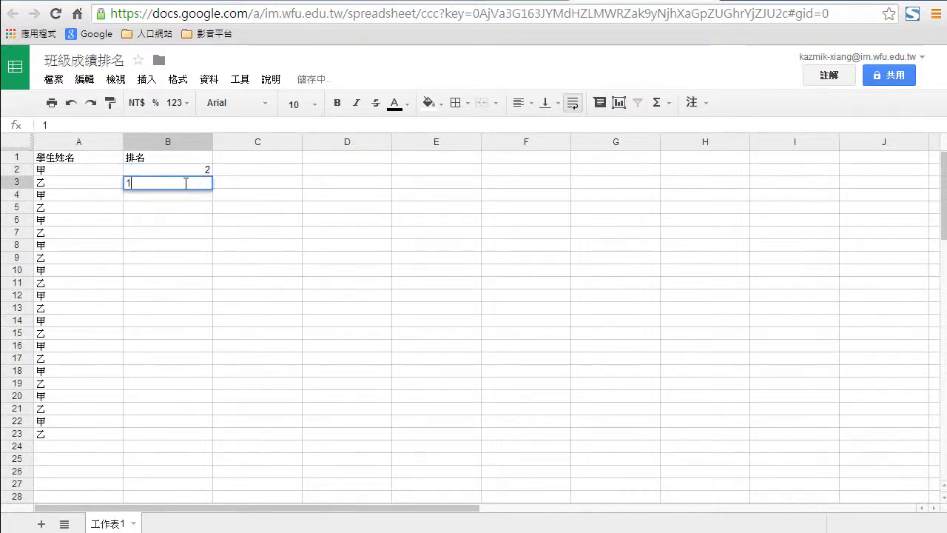
{"action": "left_click", "coordinate": [193, 224]}
{"action": "left_click_drag", "start_coordinate": [206, 172], "coordinate": [200, 432]}
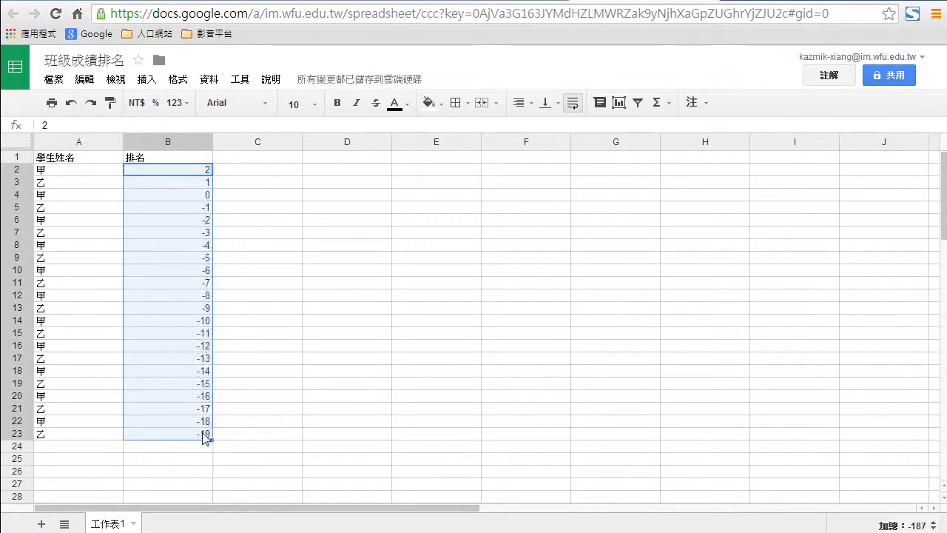
Replace the ranks in B4 and B5 with 43 and 22
{"action": "left_click", "coordinate": [208, 209]}
{"action": "left_click", "coordinate": [207, 198]}
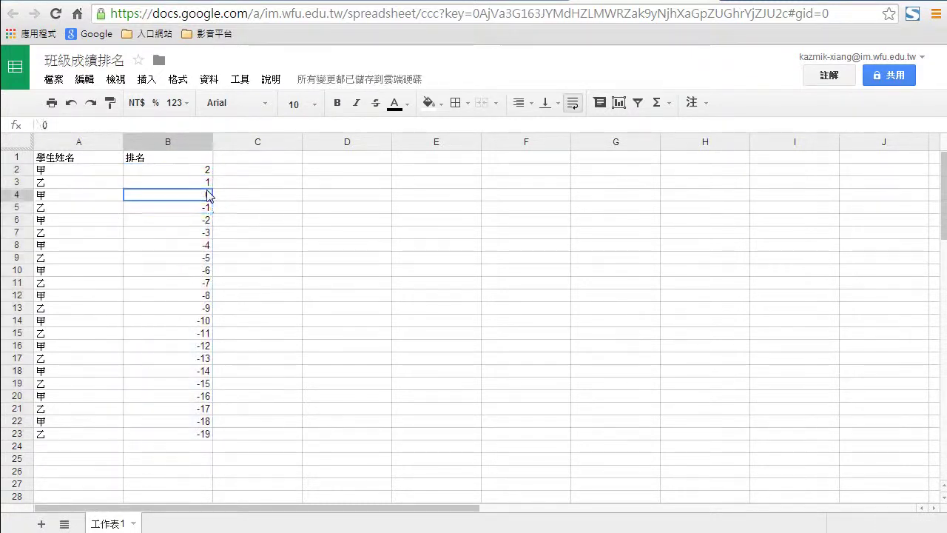
{"action": "type", "text": "43"}
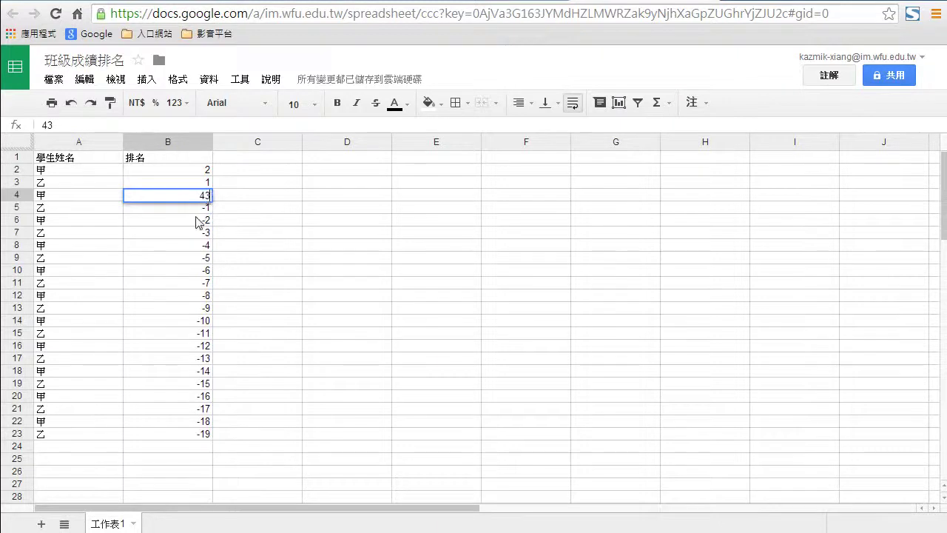
{"action": "left_click", "coordinate": [199, 211]}
{"action": "type", "text": "222"}
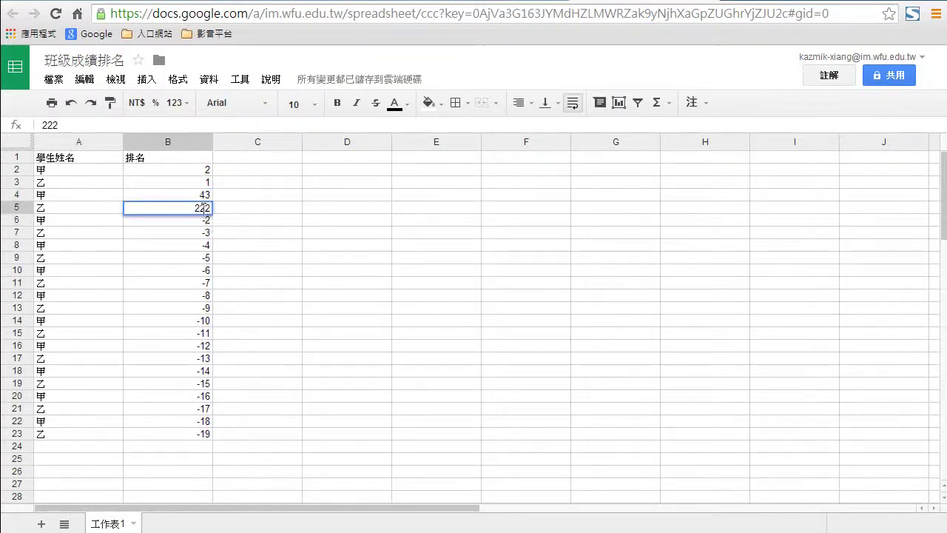
{"action": "key", "text": "BackSpace"}
{"action": "key", "text": "Return"}
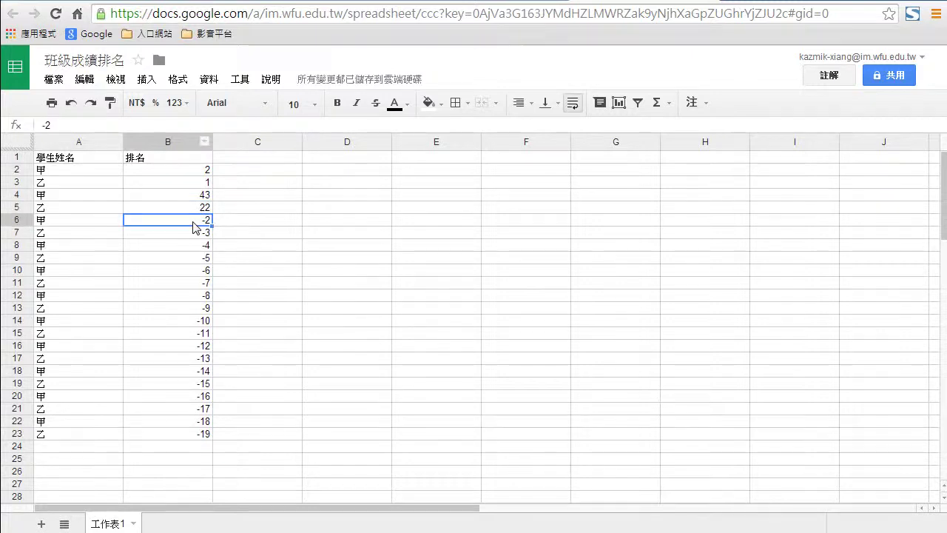
Replace the ranks in B6, B7 and B8 with 5, 8 and 9
{"action": "type", "text": "5"}
{"action": "key", "text": "Return"}
{"action": "type", "text": "8"}
{"action": "key", "text": "Return"}
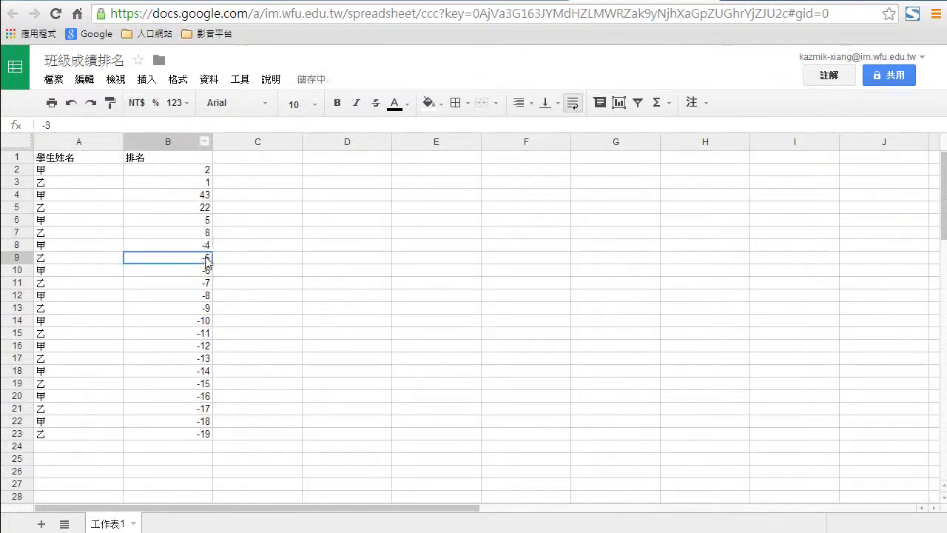
{"action": "type", "text": "9"}
{"action": "key", "text": "Return"}
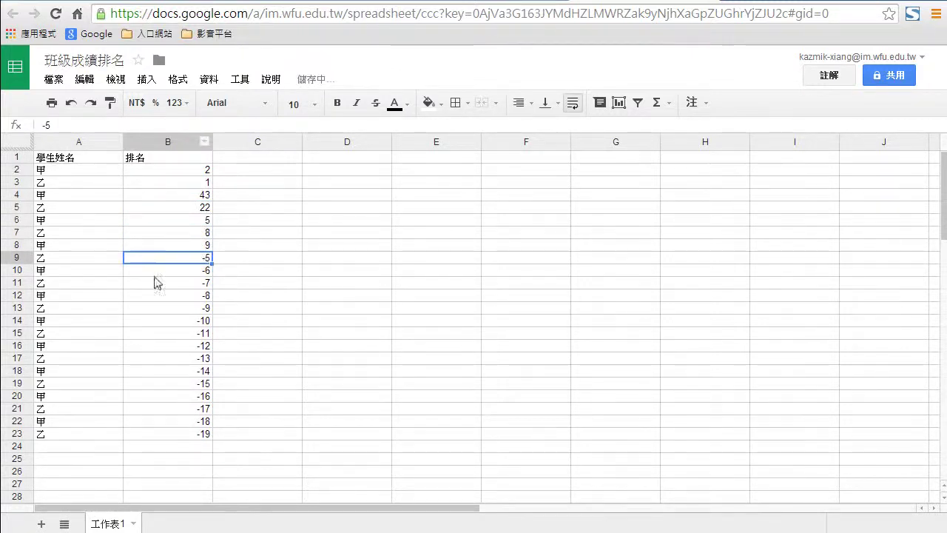
Clear the contents of rows 11 to 23
{"action": "left_click_drag", "start_coordinate": [21, 289], "coordinate": [205, 434]}
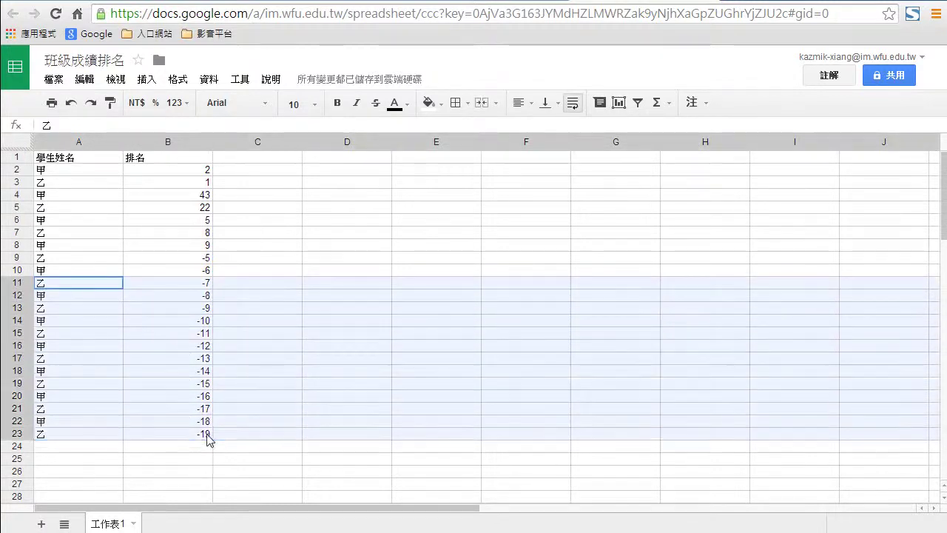
{"action": "right_click", "coordinate": [207, 435]}
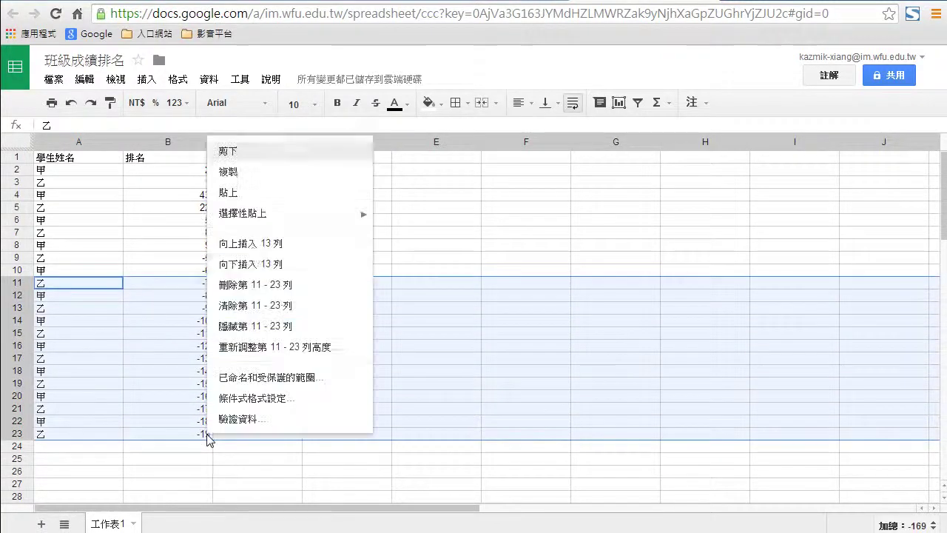
{"action": "left_click", "coordinate": [515, 422]}
{"action": "key", "text": "Delete"}
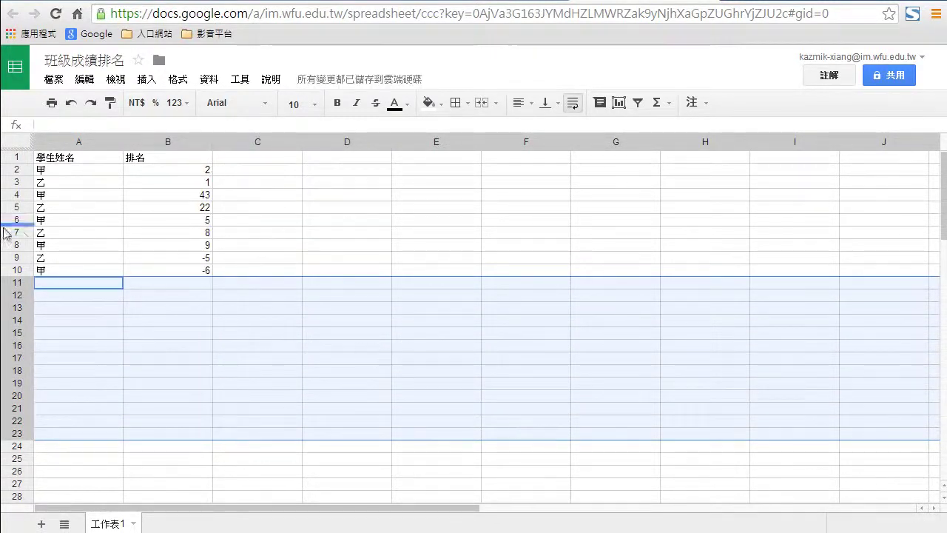
Replace the ranks in B9 and B10 with 10 and 11
{"action": "left_click", "coordinate": [200, 270]}
{"action": "key", "text": "Delete"}
{"action": "left_click", "coordinate": [205, 259]}
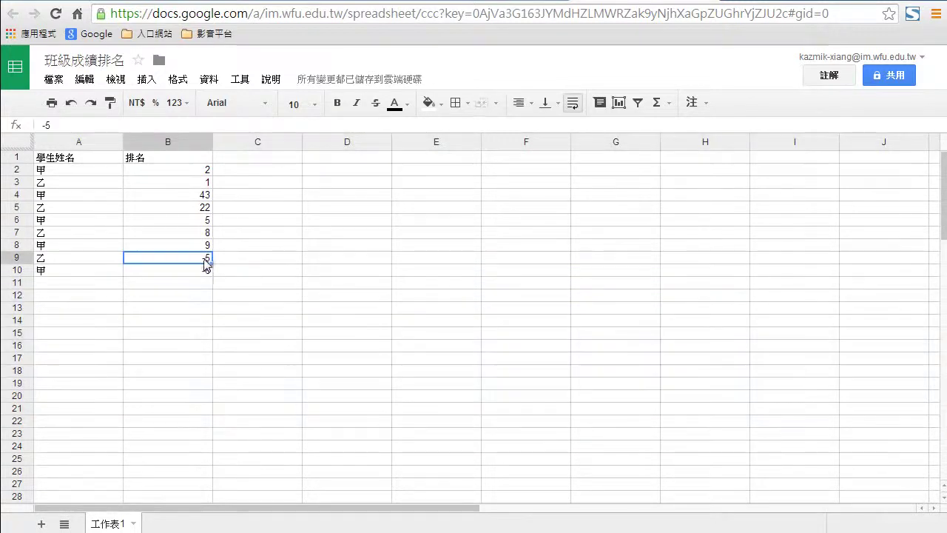
{"action": "type", "text": "10"}
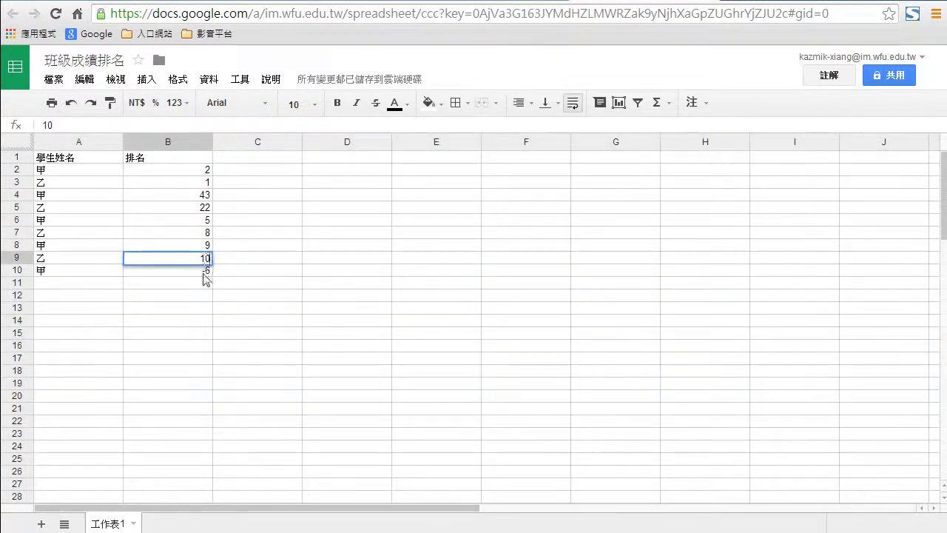
{"action": "left_click", "coordinate": [205, 272]}
{"action": "type", "text": "11"}
{"action": "left_click", "coordinate": [492, 319]}
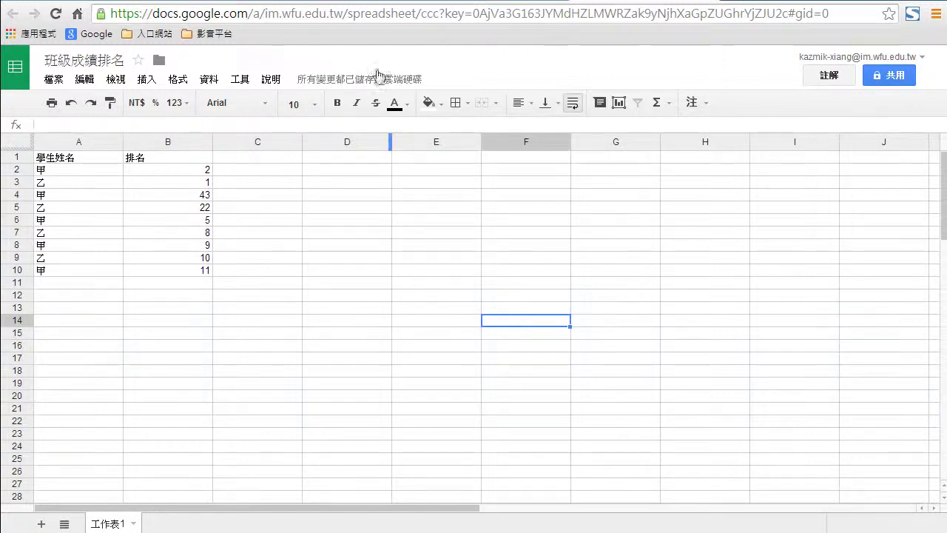
Switch back to the Google Sites draft post and insert the Drive spreadsheet 班級成績排名 into its body with the default display settings
{"action": "left_click", "coordinate": [242, 4]}
{"action": "left_click", "coordinate": [245, 248]}
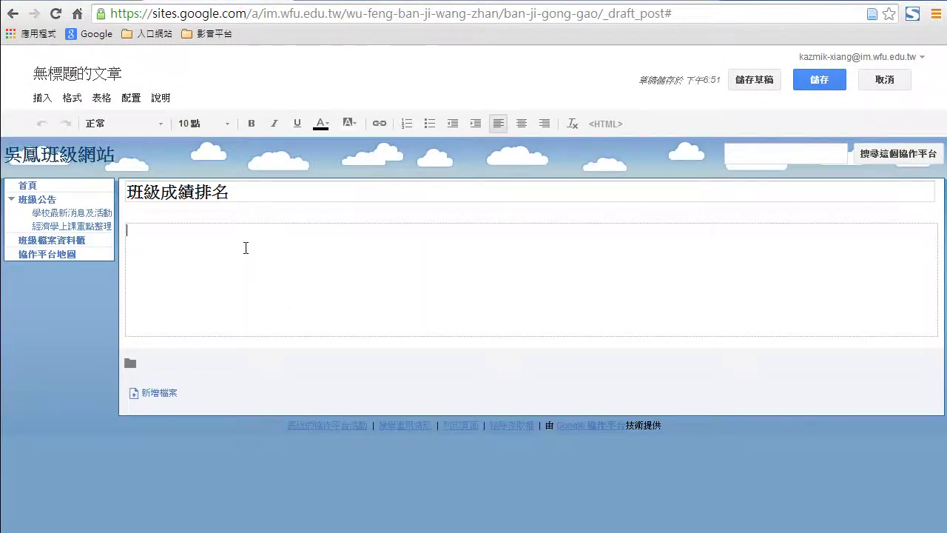
{"action": "left_click", "coordinate": [42, 99]}
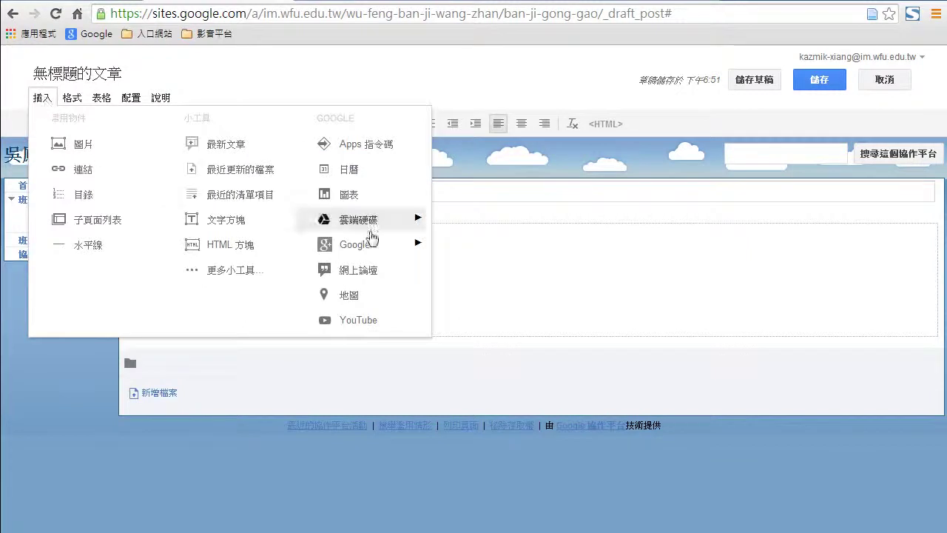
{"action": "mouse_move", "coordinate": [380, 231]}
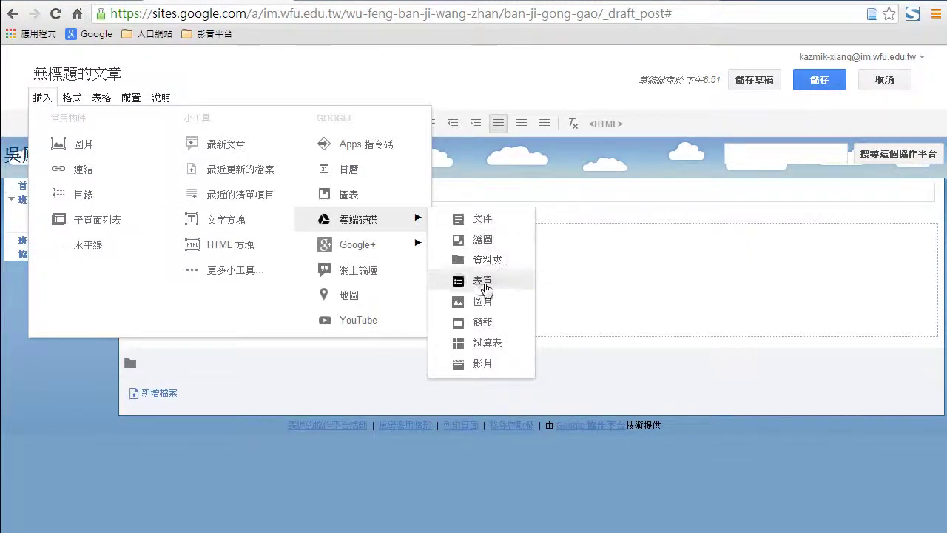
{"action": "left_click", "coordinate": [486, 344]}
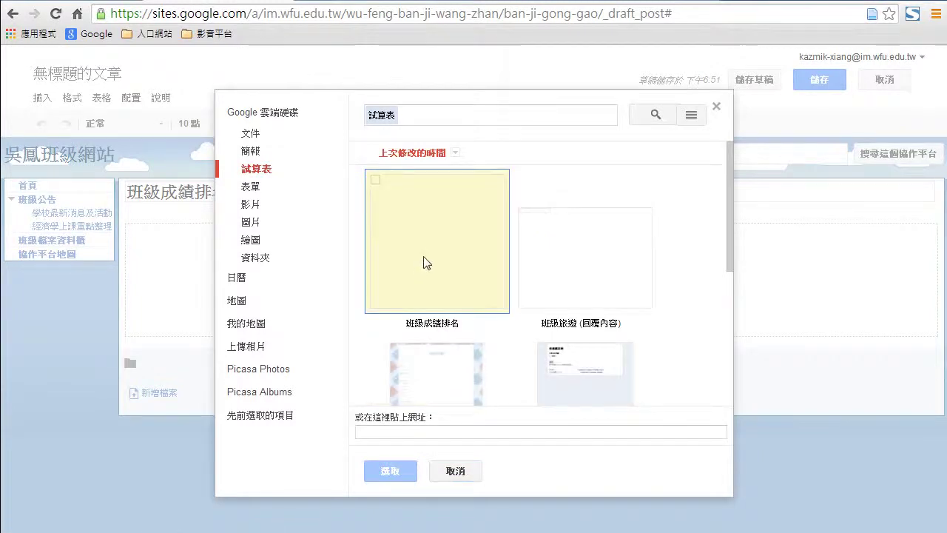
{"action": "left_click", "coordinate": [378, 184]}
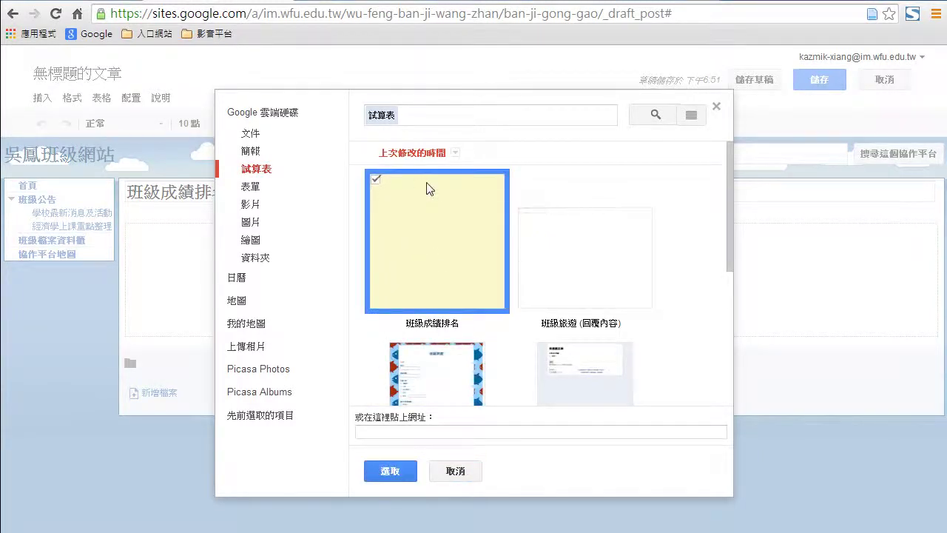
{"action": "left_click", "coordinate": [392, 473]}
{"action": "left_click", "coordinate": [326, 416]}
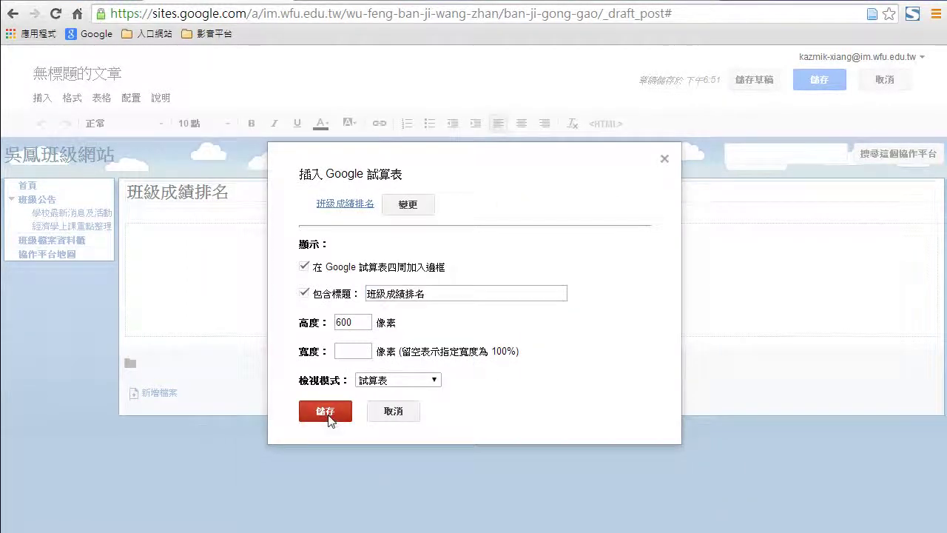
Save the 班級成績排名 post as a draft and look over the embedded ranking table
{"action": "left_click", "coordinate": [737, 82]}
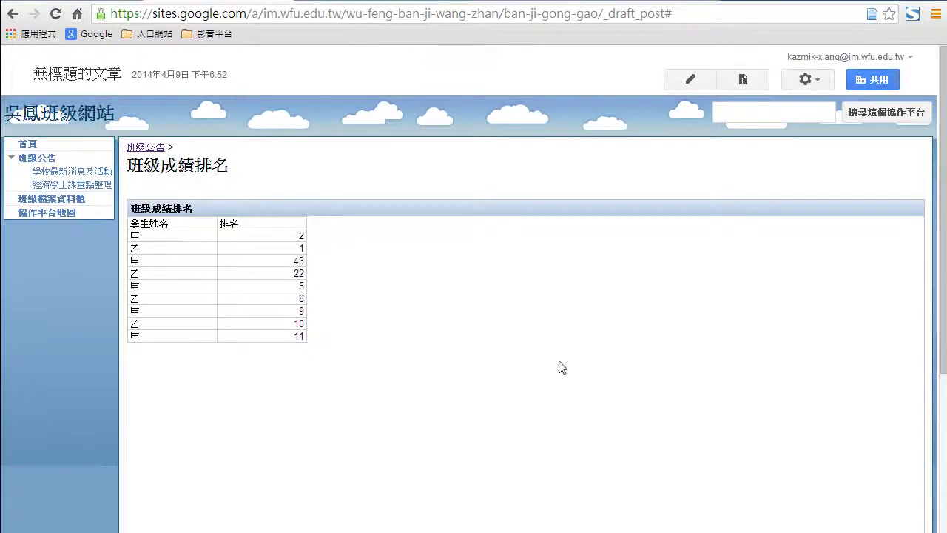
{"action": "scroll", "coordinate": [584, 368], "scroll_direction": "down", "scroll_amount": 3}
{"action": "scroll", "coordinate": [600, 370], "scroll_direction": "up", "scroll_amount": 3}
{"action": "scroll", "coordinate": [600, 370], "scroll_direction": "down", "scroll_amount": 1}
{"action": "scroll", "coordinate": [599, 370], "scroll_direction": "up", "scroll_amount": 1}
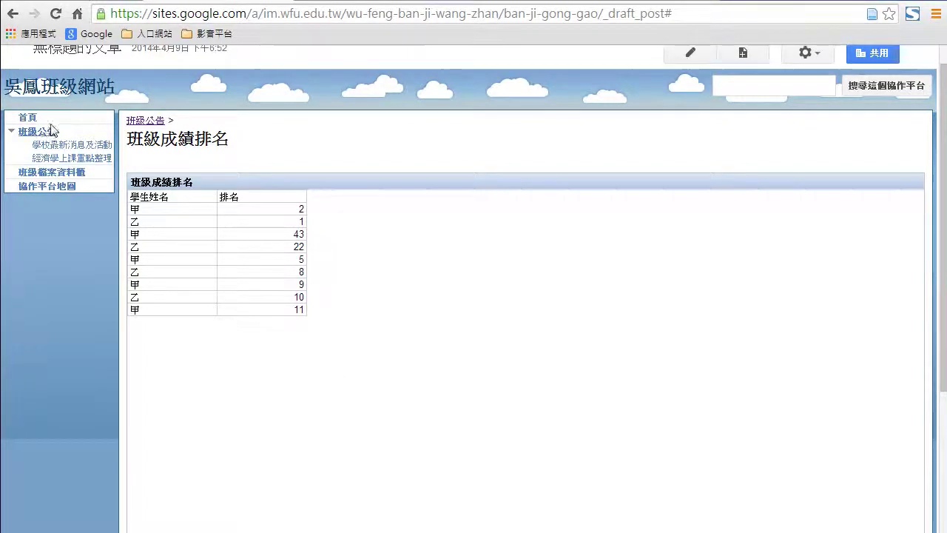
Reopen the 班級成績排名 draft from the 班級公告 page and publish it as a post
{"action": "left_click", "coordinate": [137, 120]}
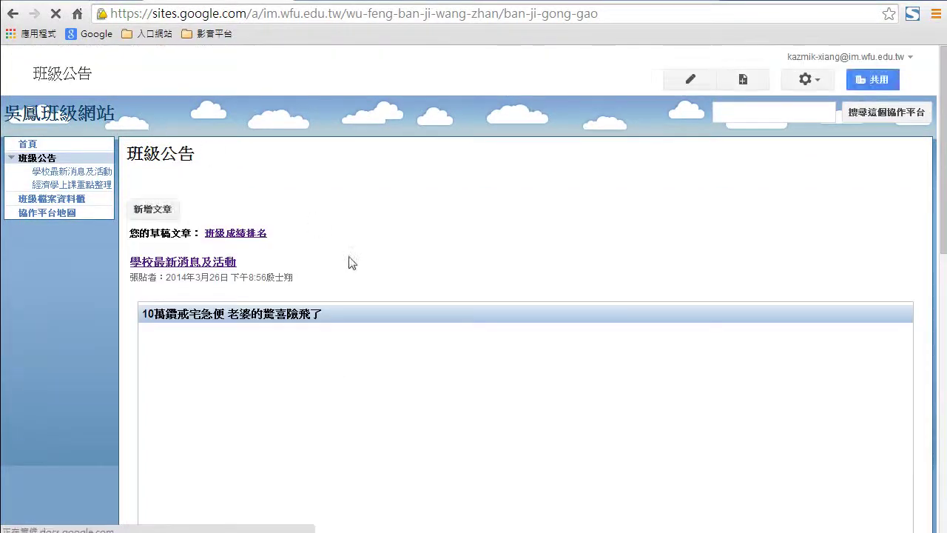
{"action": "left_click", "coordinate": [207, 264]}
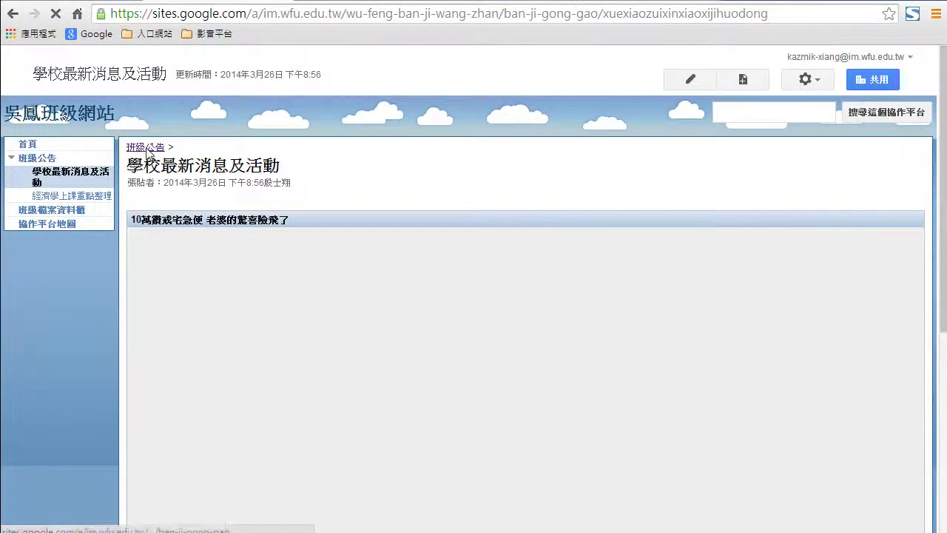
{"action": "left_click", "coordinate": [148, 152]}
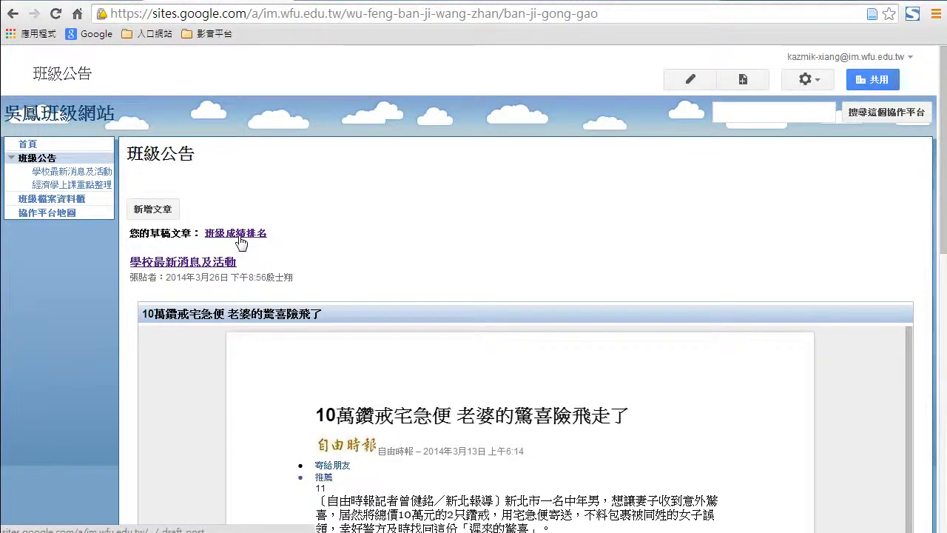
{"action": "left_click", "coordinate": [239, 235]}
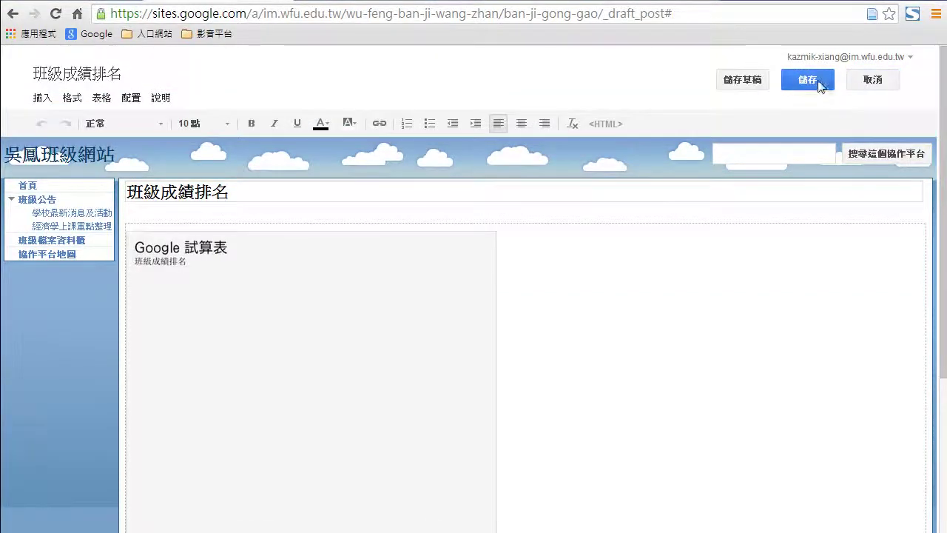
{"action": "left_click", "coordinate": [816, 80]}
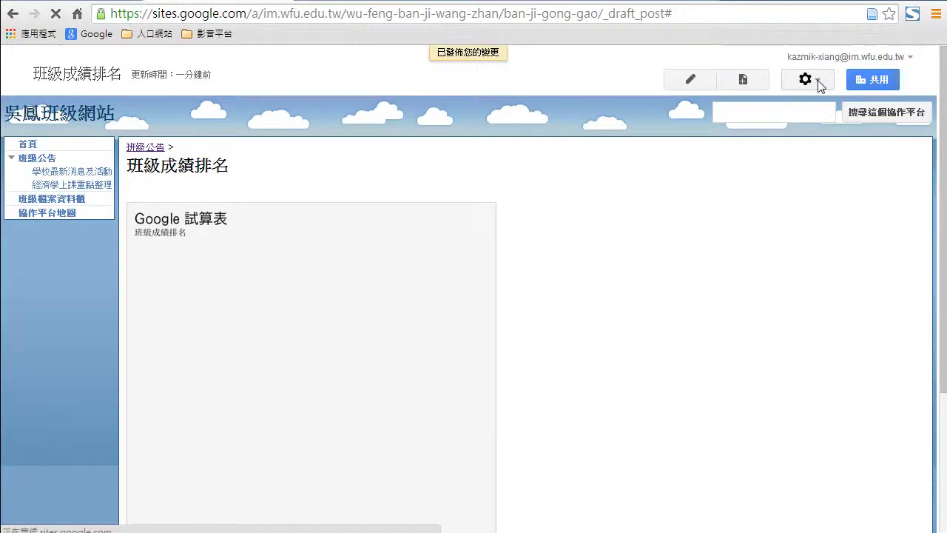
Open the 班級公告 page and look through the published posts, including the embedded 班級成績排名 table
{"action": "left_click", "coordinate": [156, 147]}
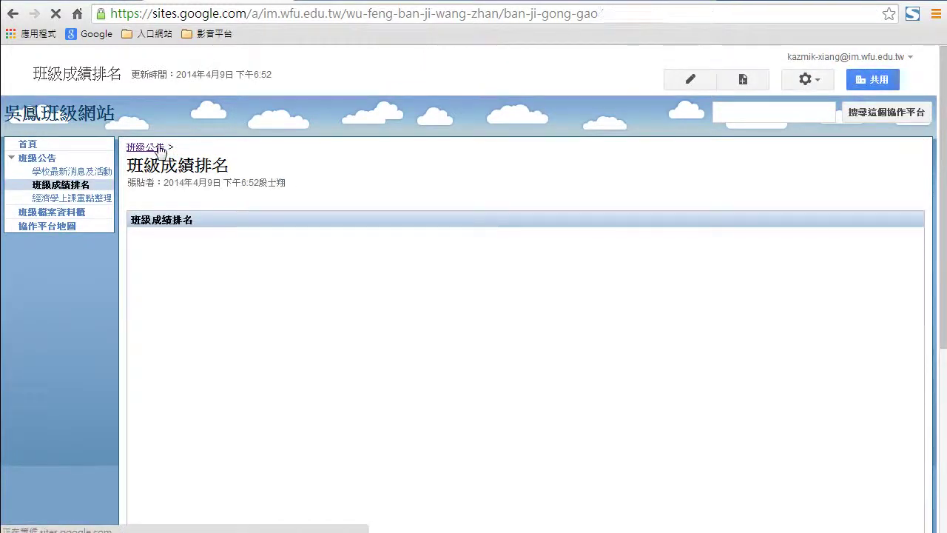
{"action": "scroll", "coordinate": [191, 227], "scroll_direction": "down", "scroll_amount": 1}
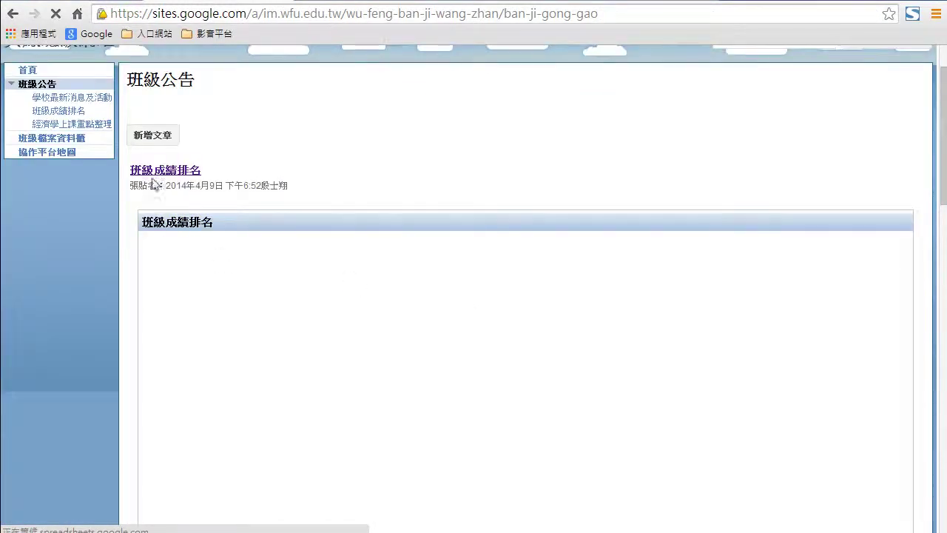
{"action": "scroll", "coordinate": [454, 344], "scroll_direction": "down", "scroll_amount": 2}
{"action": "scroll", "coordinate": [454, 345], "scroll_direction": "up", "scroll_amount": 1}
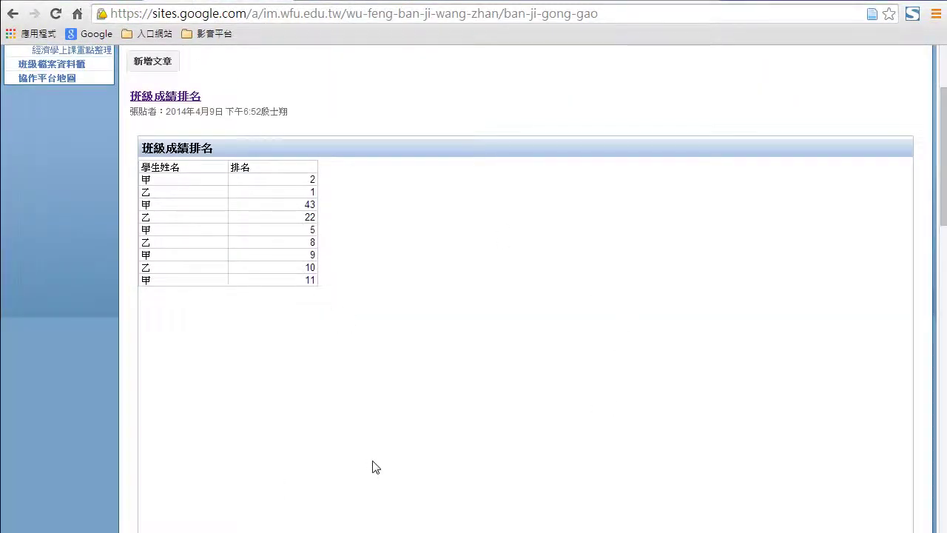
{"action": "scroll", "coordinate": [376, 466], "scroll_direction": "down", "scroll_amount": 6}
{"action": "scroll", "coordinate": [313, 429], "scroll_direction": "down", "scroll_amount": 2}
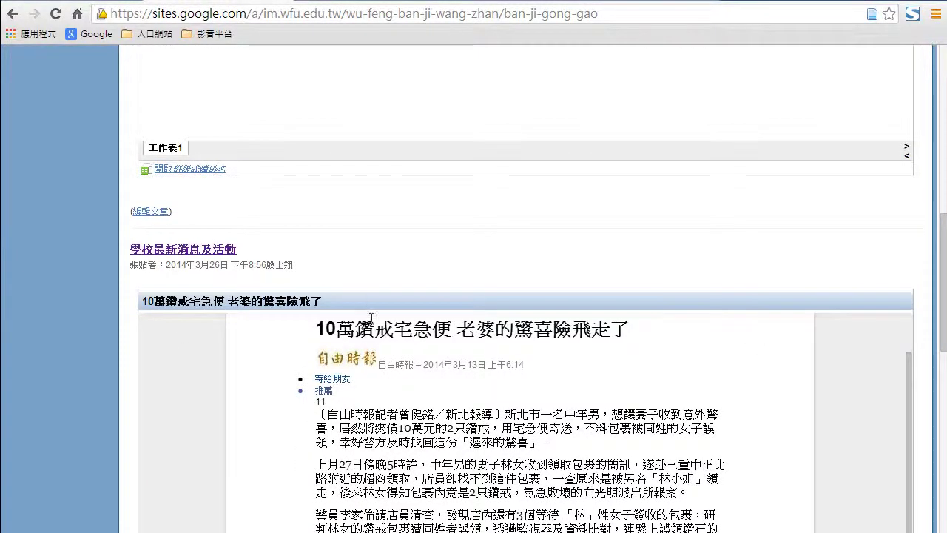
{"action": "scroll", "coordinate": [372, 318], "scroll_direction": "down", "scroll_amount": 6}
{"action": "scroll", "coordinate": [500, 344], "scroll_direction": "down", "scroll_amount": 1}
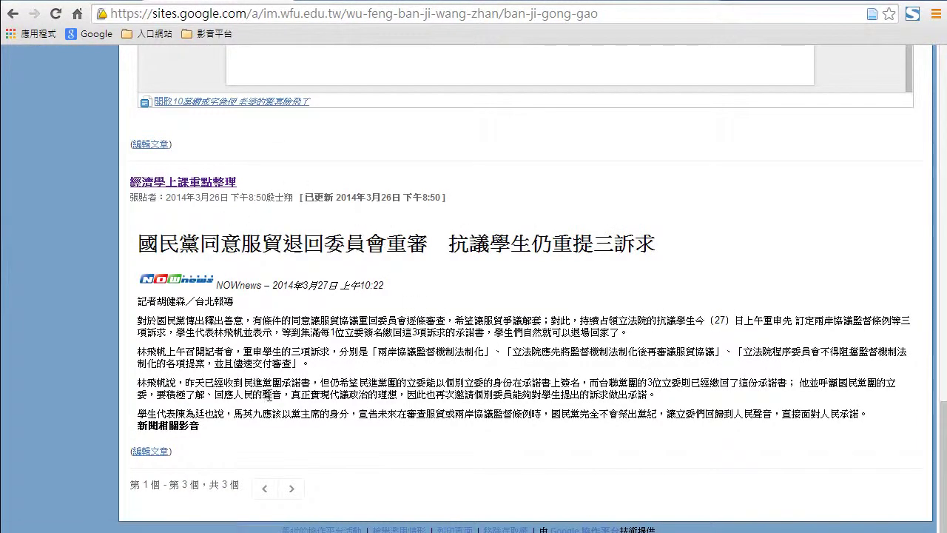
{"action": "scroll", "coordinate": [508, 313], "scroll_direction": "up", "scroll_amount": 15}
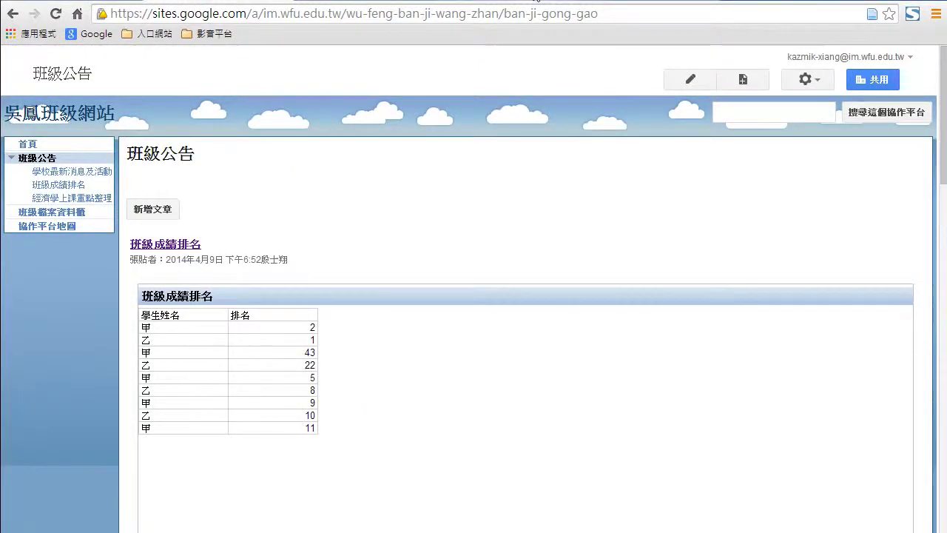
Review the 班級成績排名 spreadsheet and the file types Google Drive can create, and return to the 班級公告 page in Google Sites
{"action": "key", "text": "ctrl+Tab"}
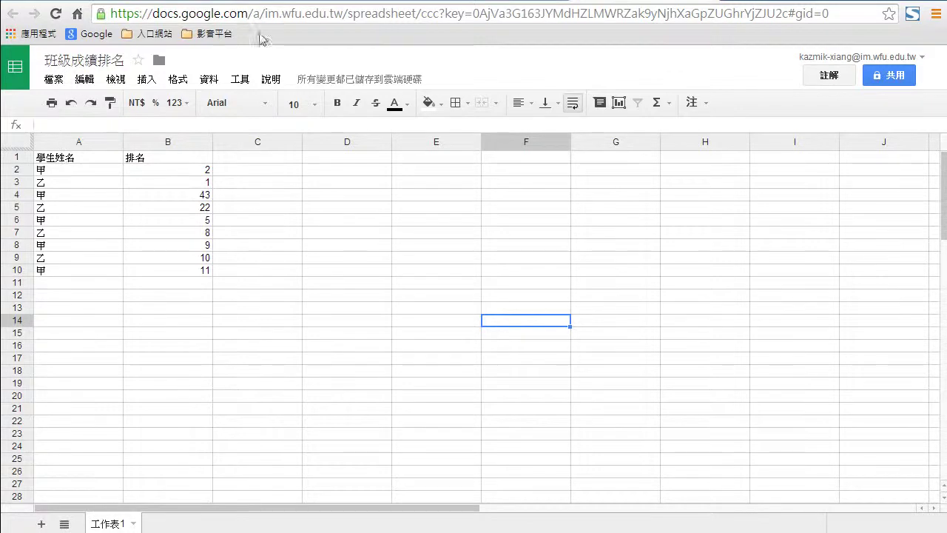
{"action": "key", "text": "ctrl+Tab"}
{"action": "left_click", "coordinate": [49, 148]}
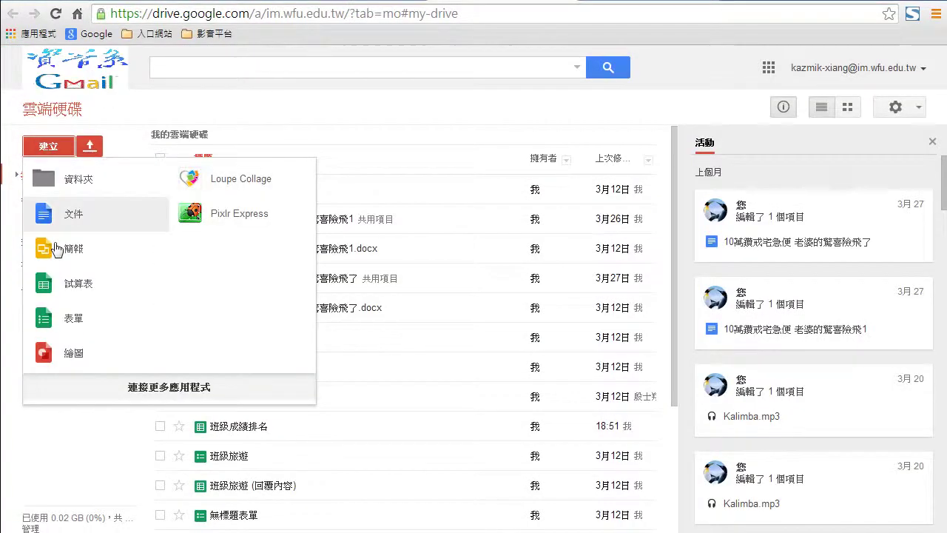
{"action": "left_click", "coordinate": [620, 1]}
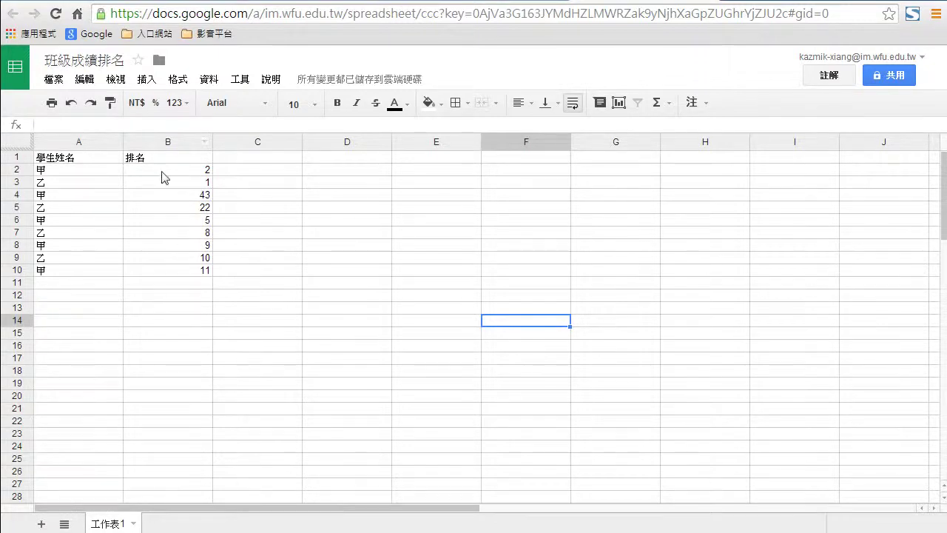
{"action": "left_click", "coordinate": [196, 2]}
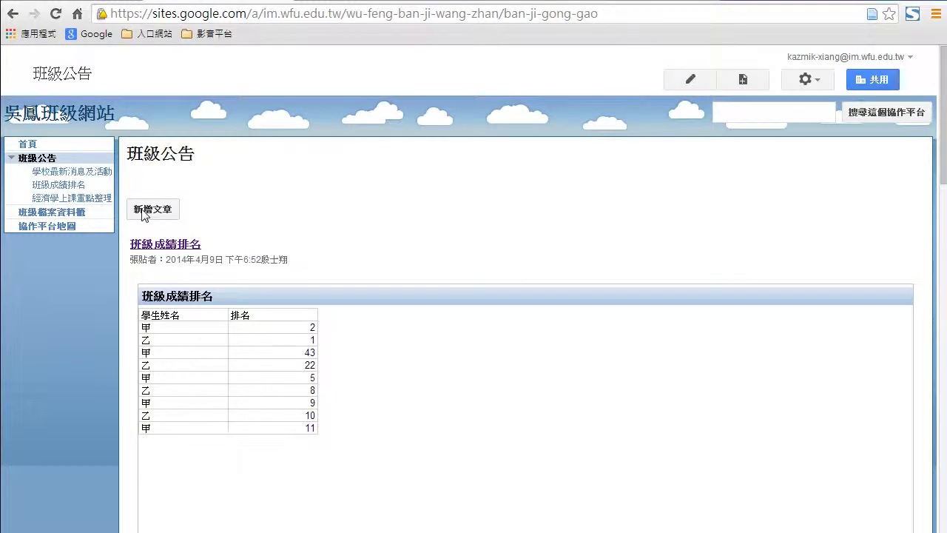
Start a new announcement post to view the Drive item types it can insert, and cancel it to return to the 班級公告 page
{"action": "left_click", "coordinate": [144, 211]}
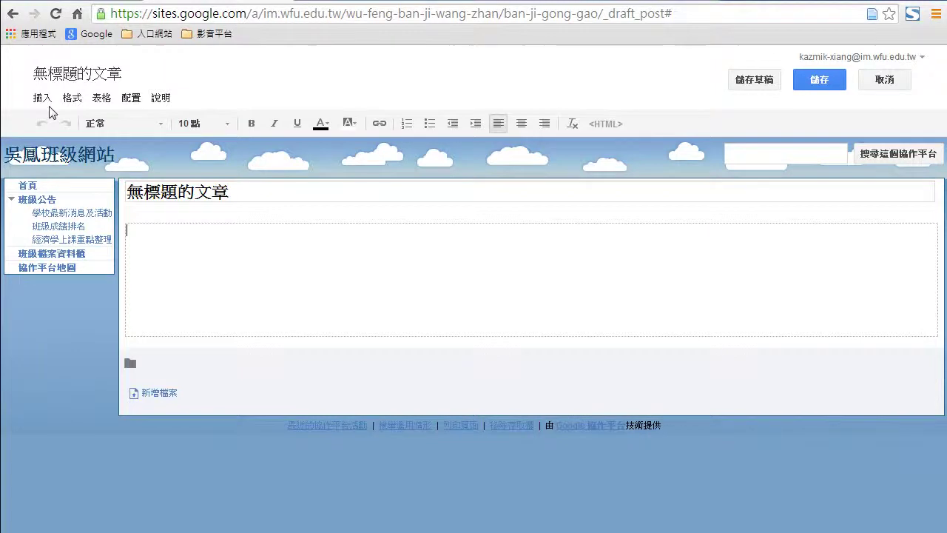
{"action": "left_click", "coordinate": [42, 97]}
{"action": "mouse_move", "coordinate": [411, 220]}
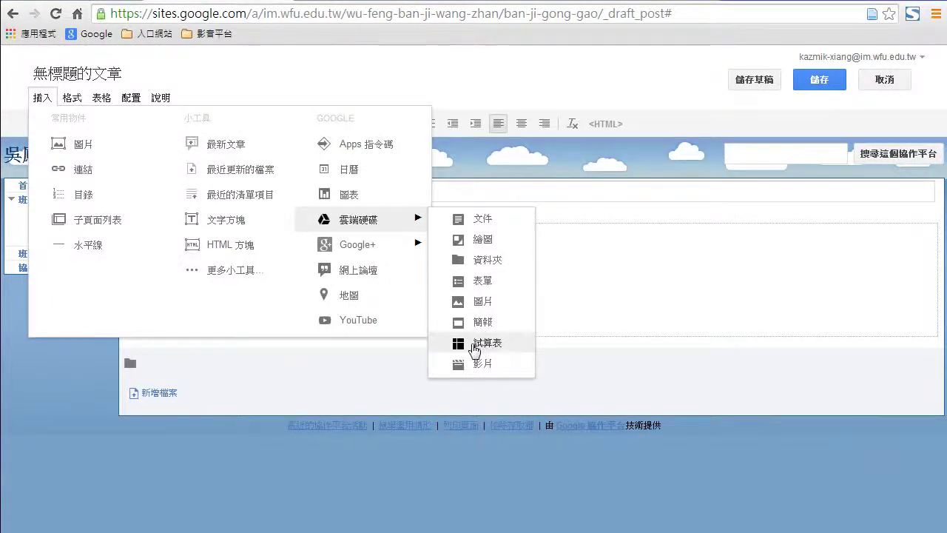
{"action": "left_click", "coordinate": [788, 281]}
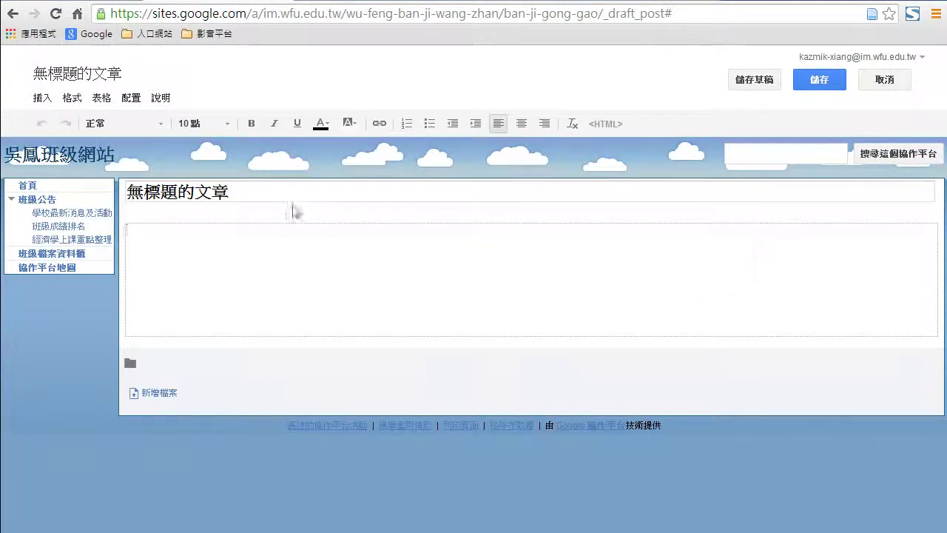
{"action": "left_click", "coordinate": [906, 84]}
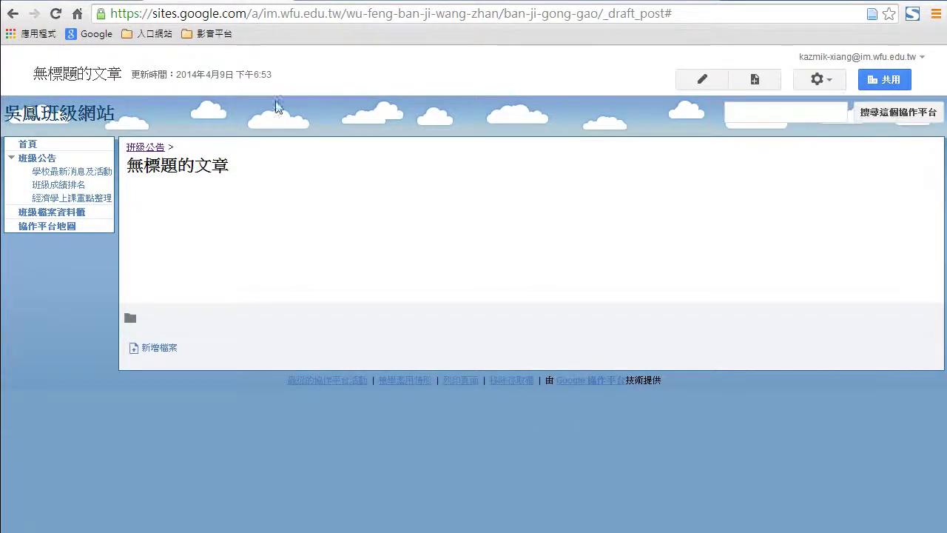
{"action": "left_click", "coordinate": [159, 148]}
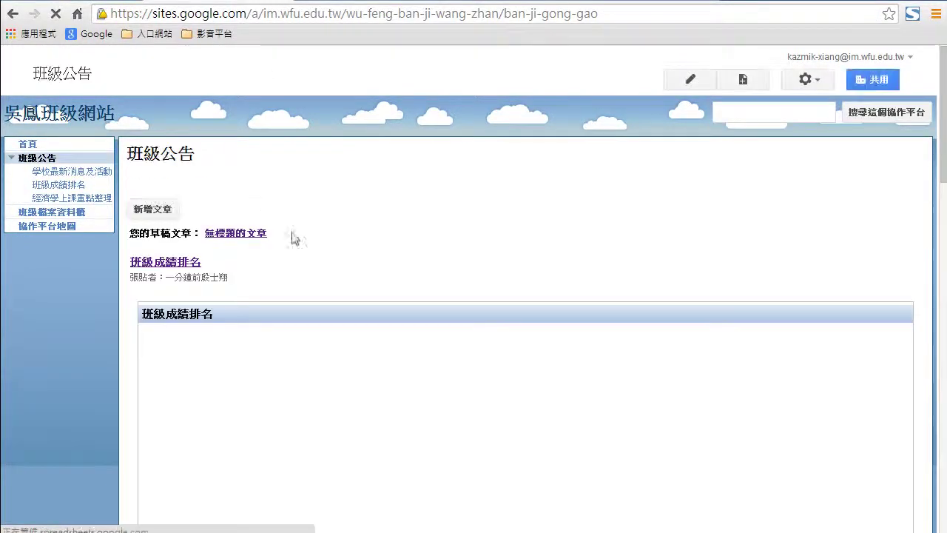
{"action": "scroll", "coordinate": [452, 247], "scroll_direction": "down", "scroll_amount": 2}
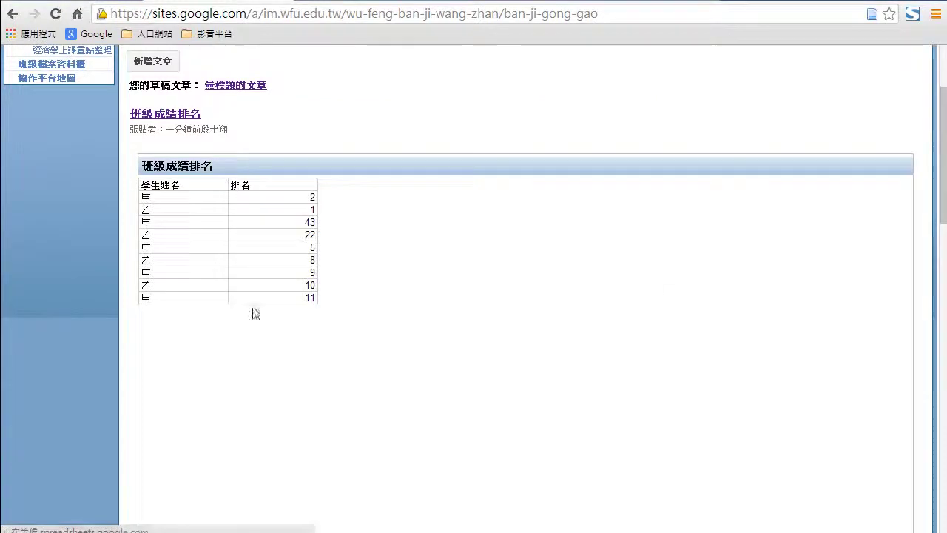